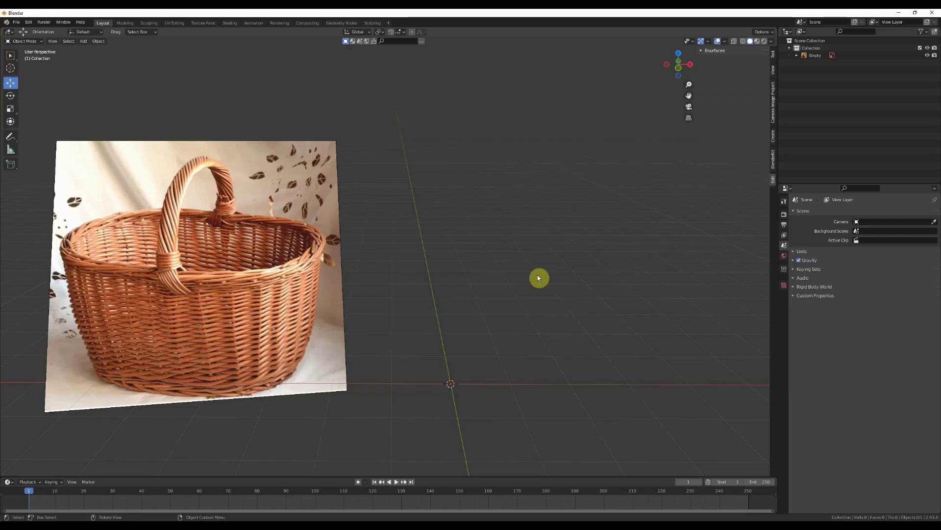
Step: Add a NURBS path, rotate it upright about the Y axis and raise it above the grid floor
middle_drag(537, 274, 551, 301)
key(shift+a)
mouse_move(486, 266)
click(519, 295)
key(r)
key(y)
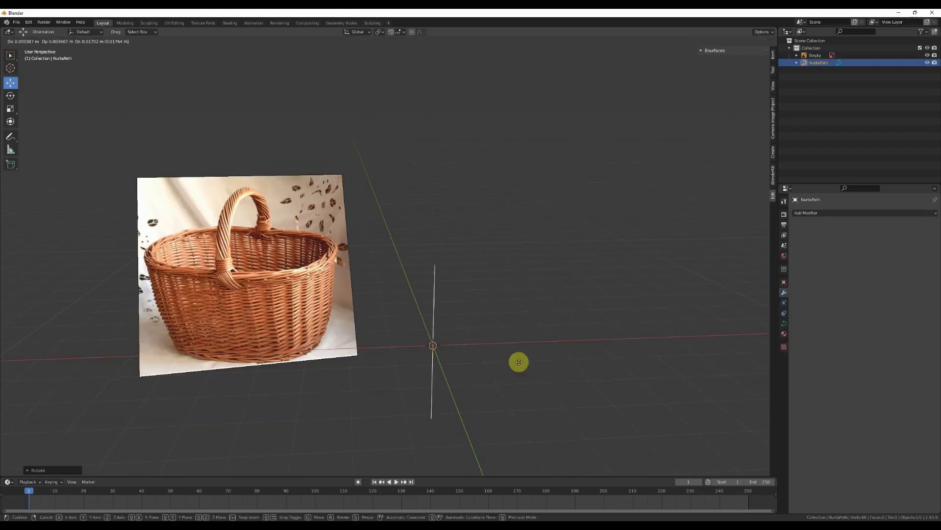
scroll(517, 361, up, 2)
key(g)
click(514, 275)
Step: Set the path's preview resolution to 3 and array it into seven uprights with a constant Z offset of 0.6 m
click(784, 323)
double_click(877, 243)
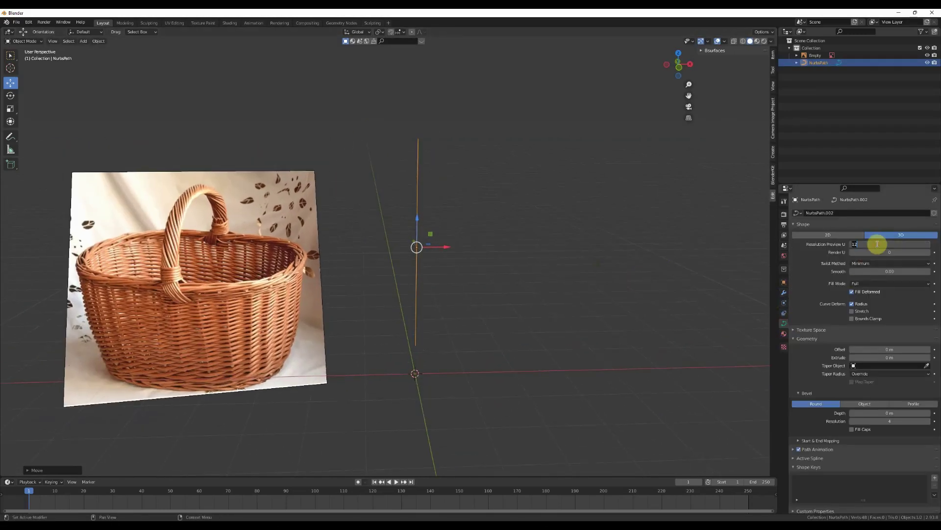
click(784, 292)
click(828, 213)
click(820, 230)
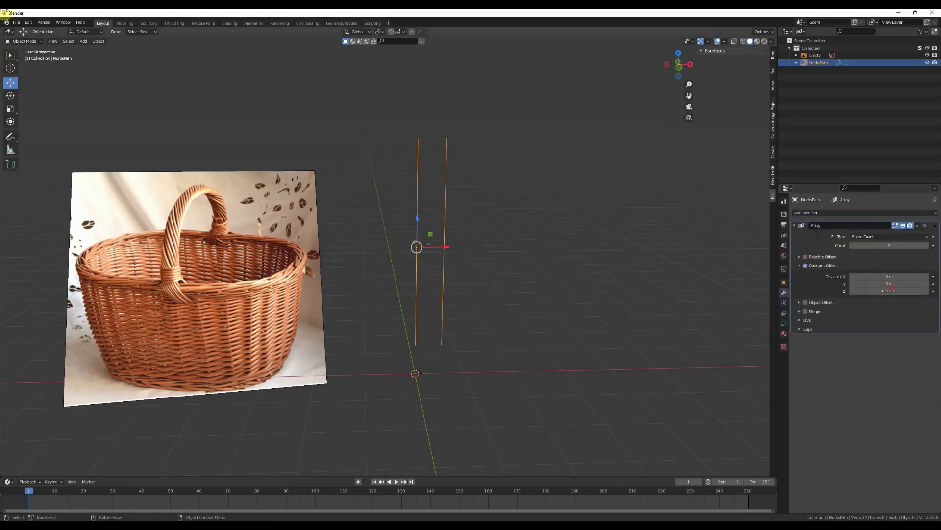
middle_drag(370, 272, 377, 274)
click(928, 246)
click(928, 245)
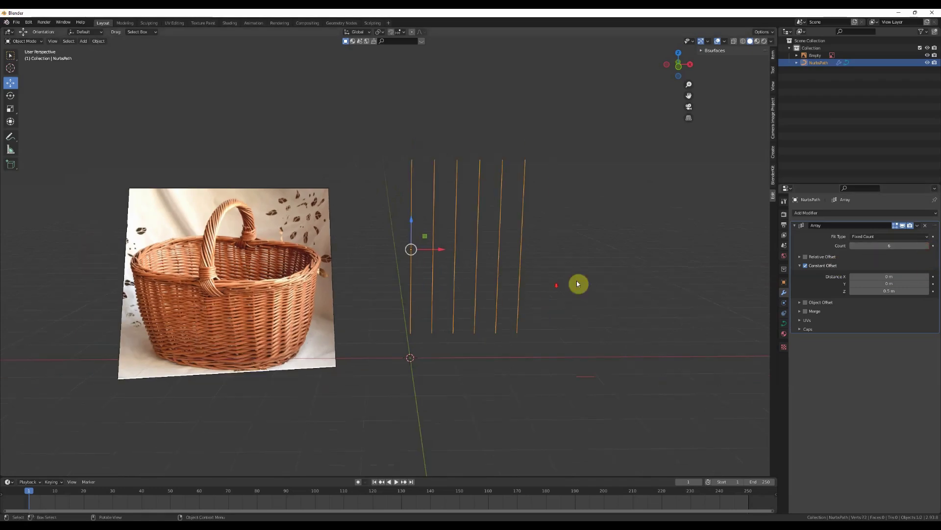
Step: Create a horizontal duplicate of the path without the Array modifier and position it across the row of uprights
scroll(544, 318, up, 2)
middle_drag(544, 318, 479, 310)
middle_drag(428, 233, 400, 271)
key(Tab)
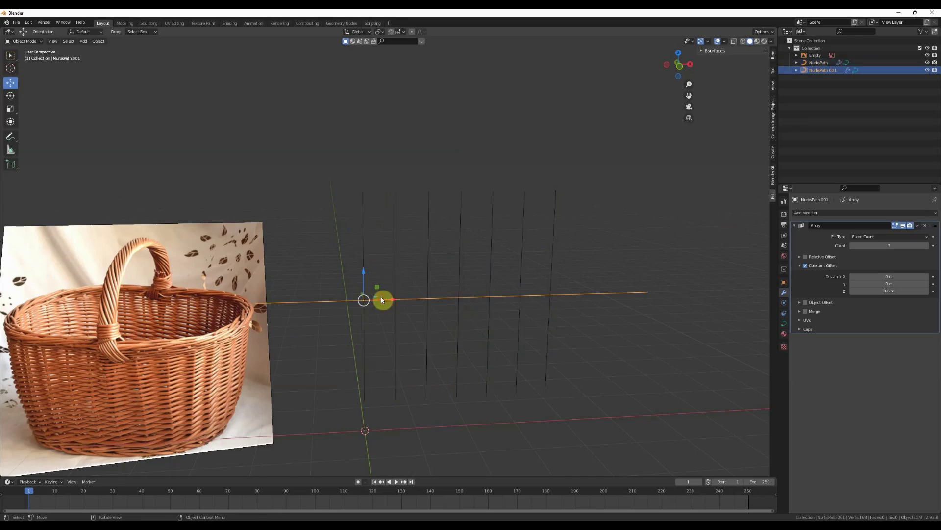
click(928, 227)
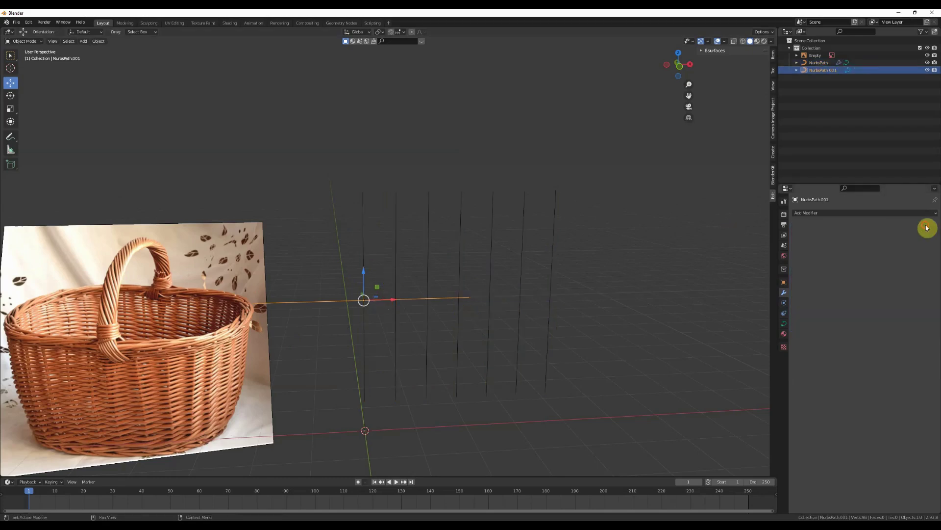
middle_drag(502, 333, 438, 320)
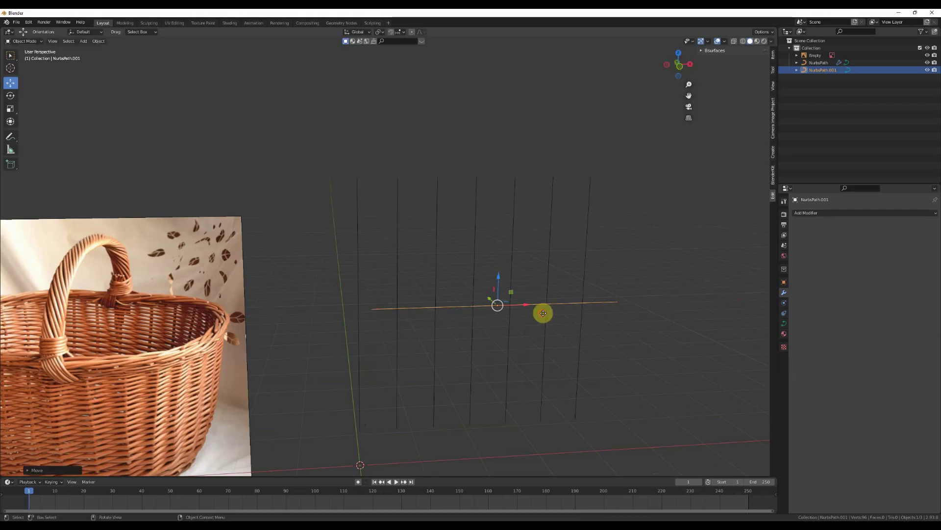
middle_drag(525, 322, 460, 323)
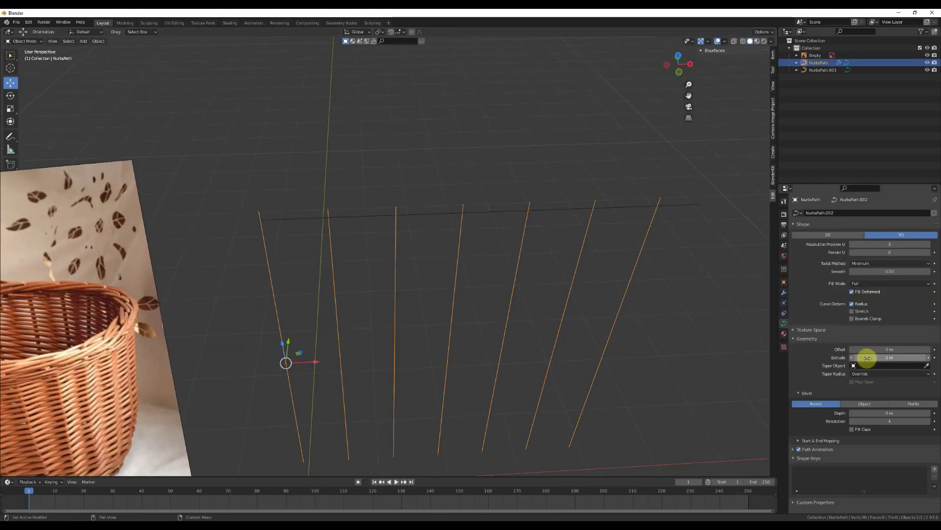
Step: Thicken the uprights with a round bevel and set the horizontal strand's bevel depth to 0.05 m
middle_drag(677, 328, 532, 308)
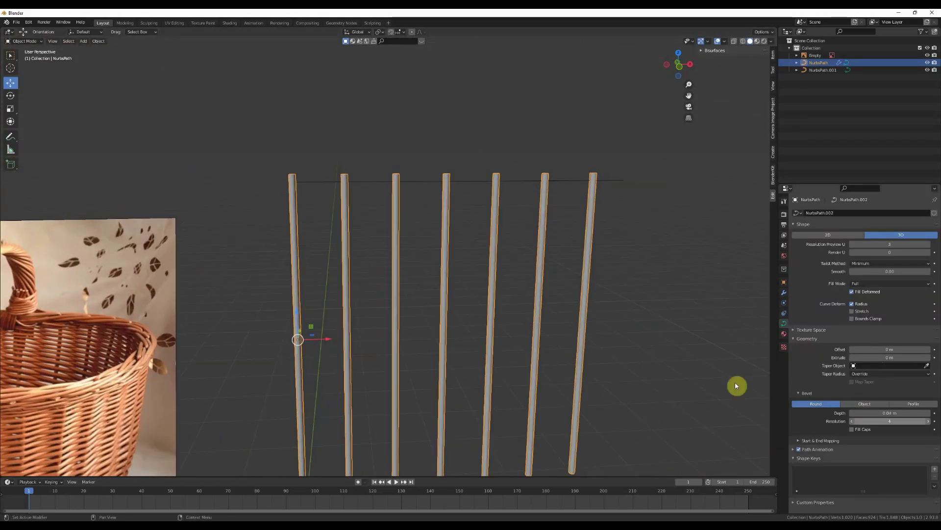
click(358, 228)
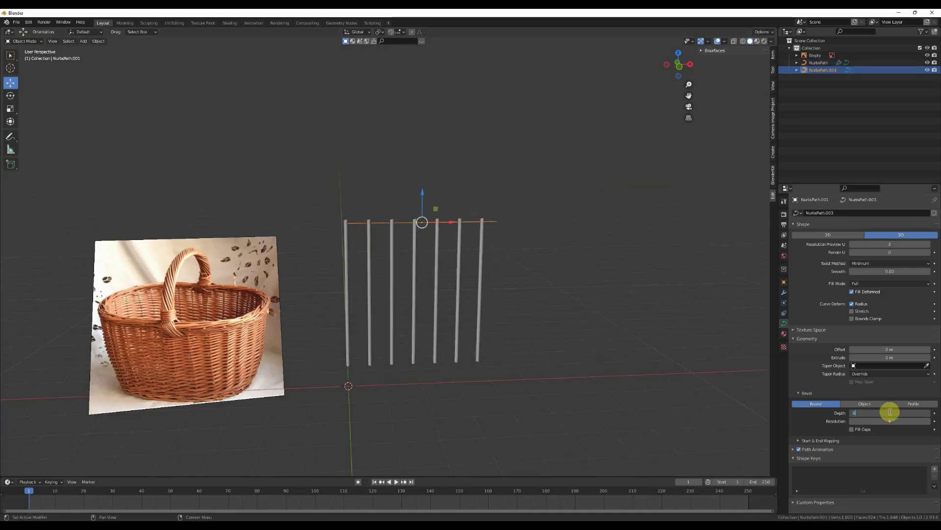
text(0.05)
key(Return)
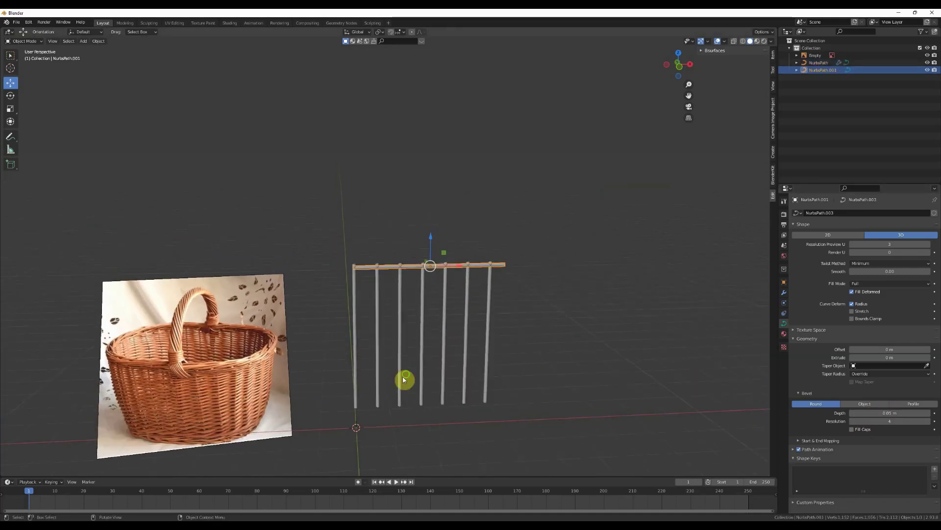
Step: Reposition the horizontal strand along Z near the uprights' tops and duplicate it just below within the same curve
scroll(403, 380, up, 6)
key(g)
key(z)
click(413, 332)
middle_drag(420, 309, 432, 245)
key(Tab)
key(KP_1)
key(Tab)
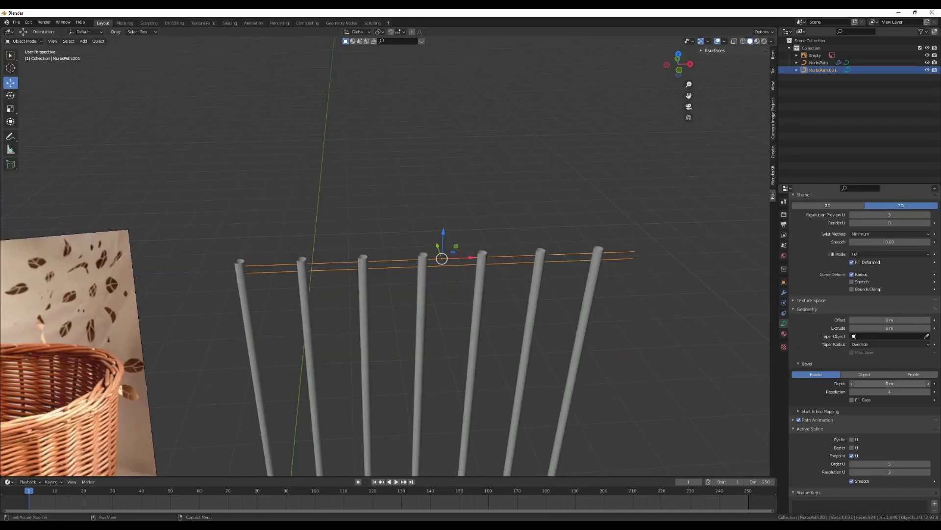
Step: Convert the doubled horizontal strand to a mesh and back to a curve
click(547, 280)
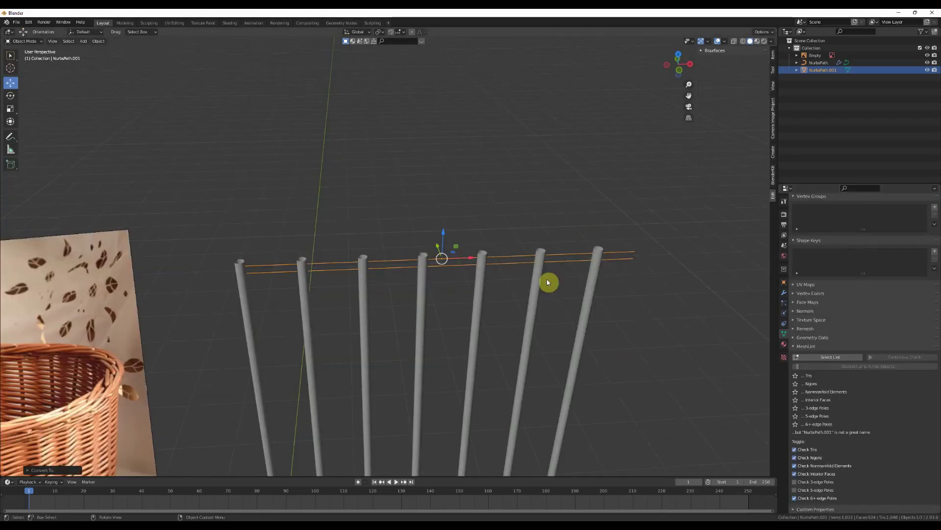
middle_drag(610, 232, 534, 254)
click(537, 249)
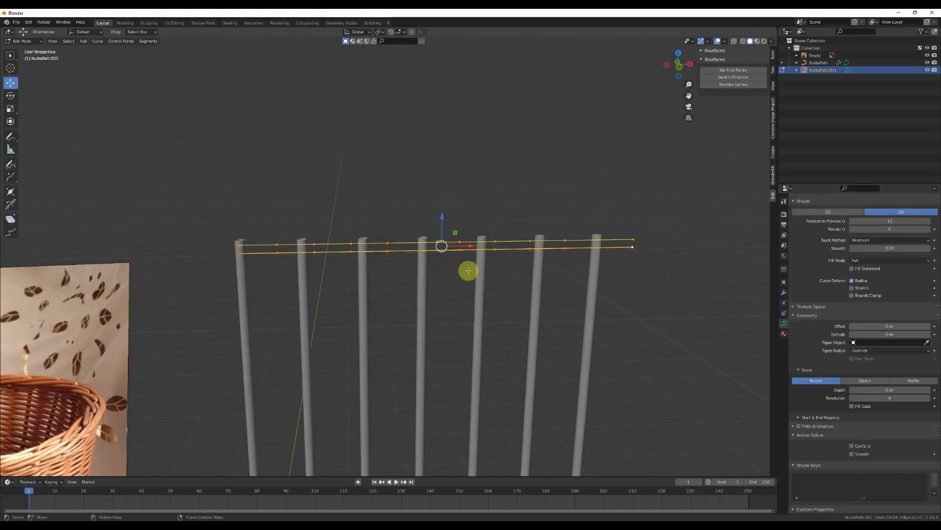
Step: Check the converted curve's control points and set the doubled strand's bevel depth to 0.05 m
key(Tab)
middle_drag(455, 243, 492, 270)
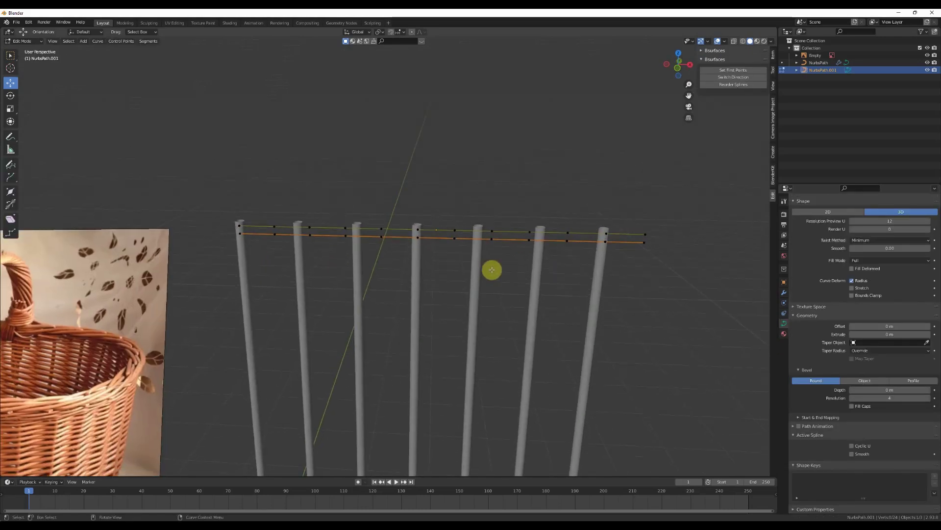
middle_drag(552, 204, 524, 256)
key(Tab)
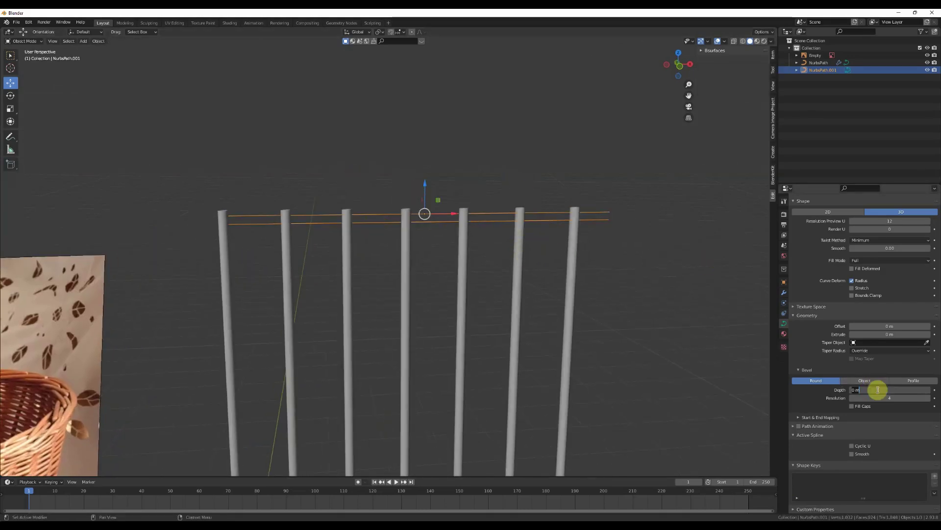
shift+middle_drag(333, 226, 416, 248)
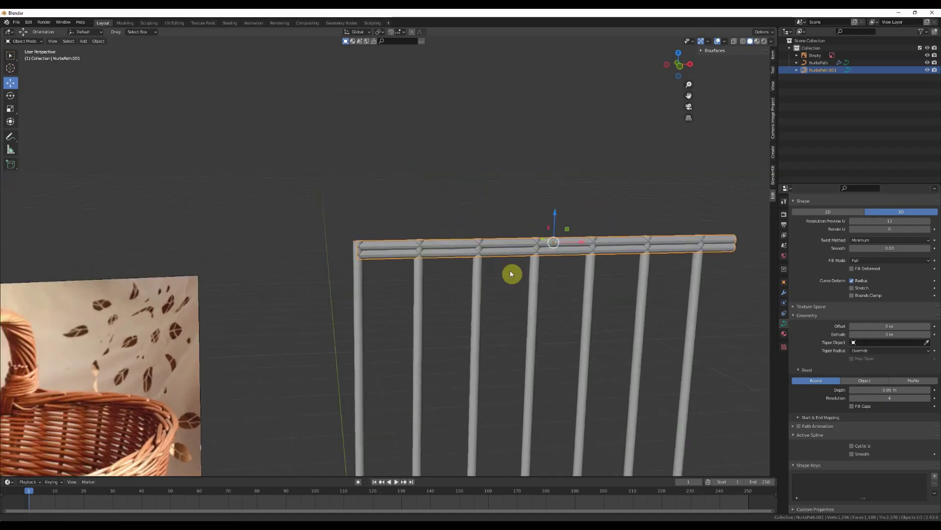
scroll(392, 251, up, 3)
key(Escape)
Step: In front view, align the strands' control points with the uprights along X and remove the surplus points
middle_drag(532, 267, 396, 236)
key(Tab)
key(KP_1)
scroll(435, 250, up, 3)
key(b)
drag(449, 230, 447, 235)
shift+middle_drag(447, 236, 335, 164)
key(g)
key(x)
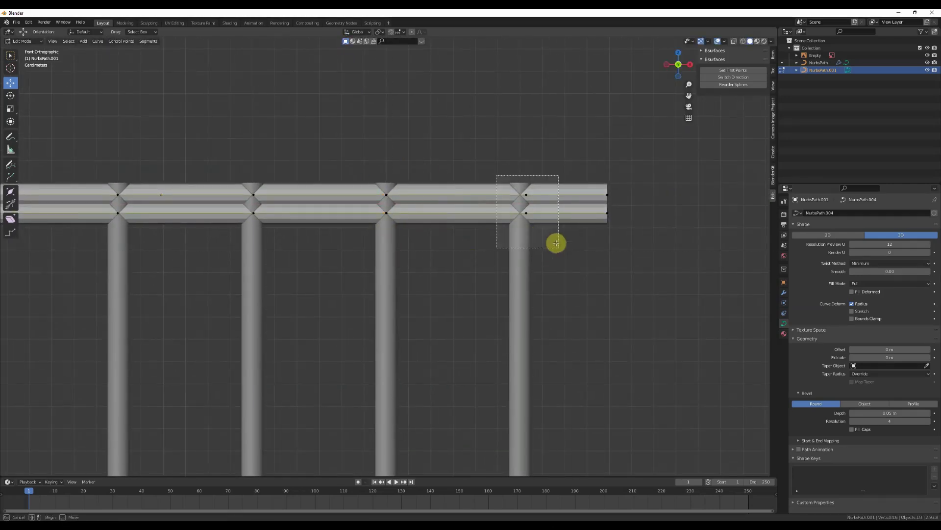
scroll(613, 246, down, 3)
click(614, 249)
scroll(582, 260, down, 2)
shift+middle_drag(582, 261, 604, 289)
scroll(372, 200, up, 3)
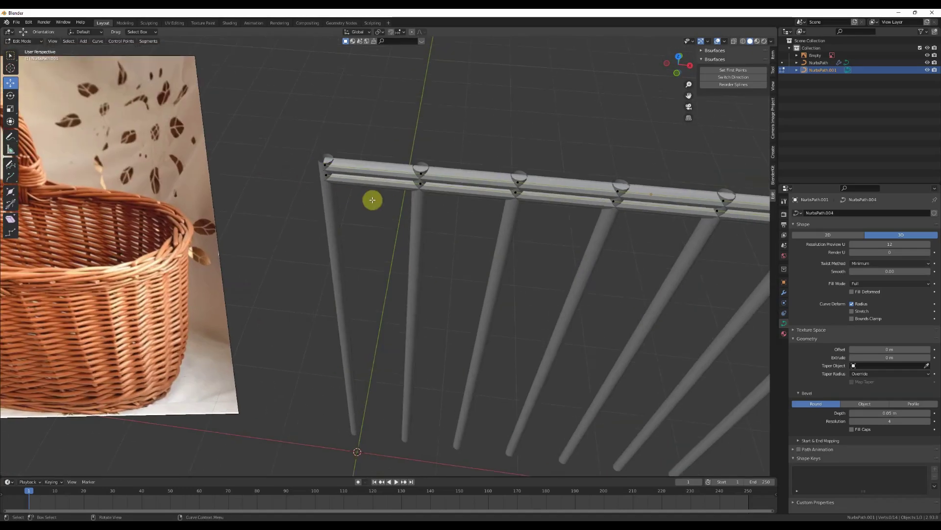
Step: Select alternating control points on the two horizontal strands and move them along Y to one side of the uprights
click(328, 161)
scroll(330, 157, up, 4)
scroll(507, 250, up, 4)
scroll(507, 250, down, 6)
shift+click(373, 214)
middle_drag(507, 250, 303, 179)
shift+click(303, 180)
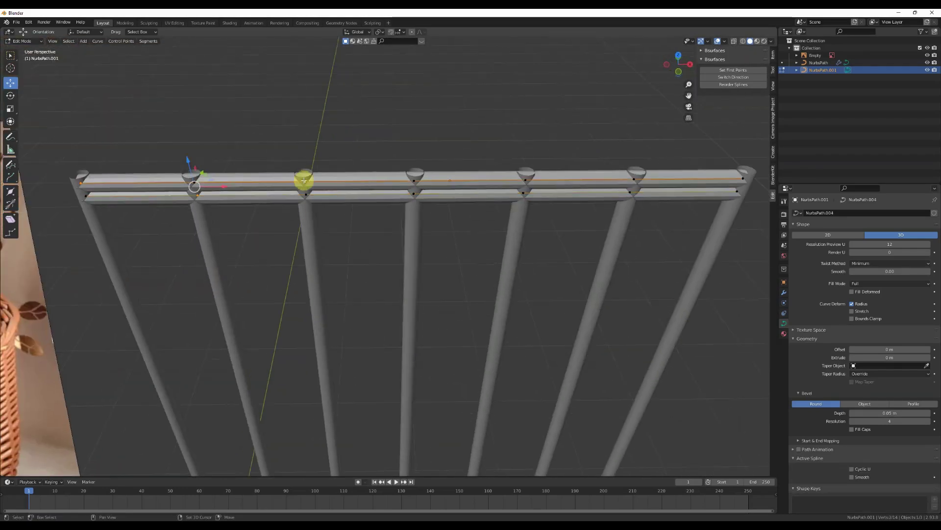
mouse_move(596, 190)
middle_down()
mouse_move(614, 202)
mouse_move(434, 167)
mouse_move(441, 284)
mouse_move(481, 279)
mouse_move(437, 211)
mouse_move(188, 169)
middle_up()
key(g)
key(y)
click(449, 165)
Step: Move the remaining alternate points the opposite way along Y to weave both strands around the uprights
key(g)
key(y)
mouse_move(469, 162)
middle_down()
mouse_move(437, 185)
mouse_move(336, 206)
mouse_move(351, 214)
mouse_move(360, 252)
mouse_move(378, 196)
mouse_move(384, 235)
mouse_move(592, 300)
mouse_move(582, 315)
middle_up()
key(Tab)
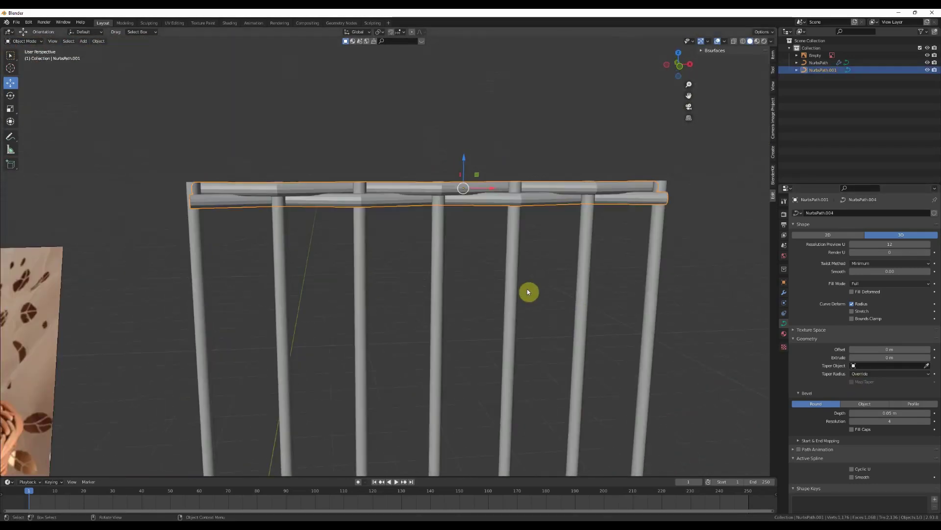
Step: Set the woven strands' bevel resolution to 2 and shade them smooth
click(928, 421)
right_click(677, 298)
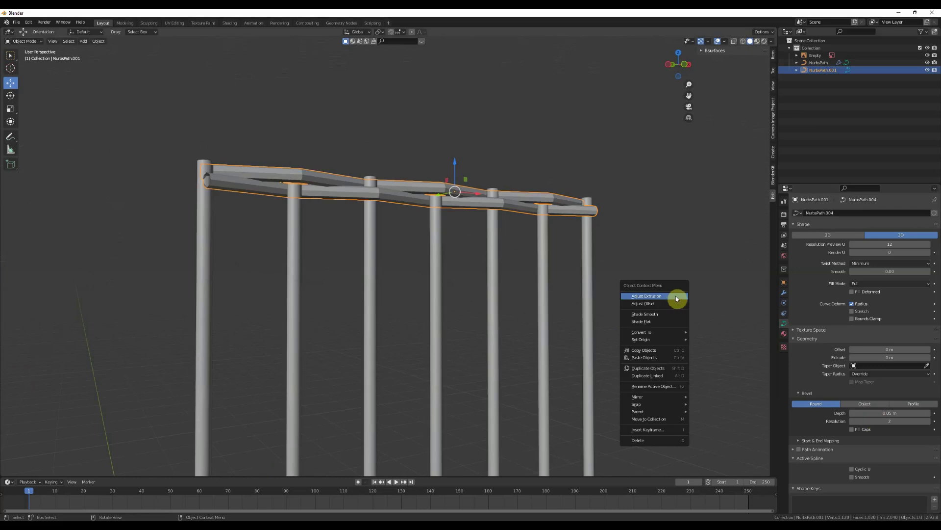
click(637, 297)
Step: Array the woven strand pair down the uprights with a relative X factor of 1 and a count of 22
middle_drag(416, 243, 466, 258)
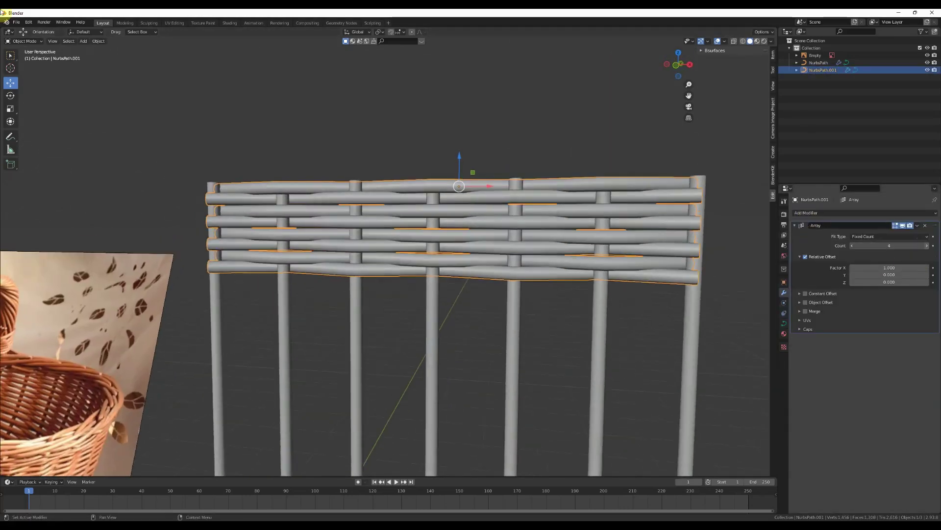
scroll(546, 249, down, 4)
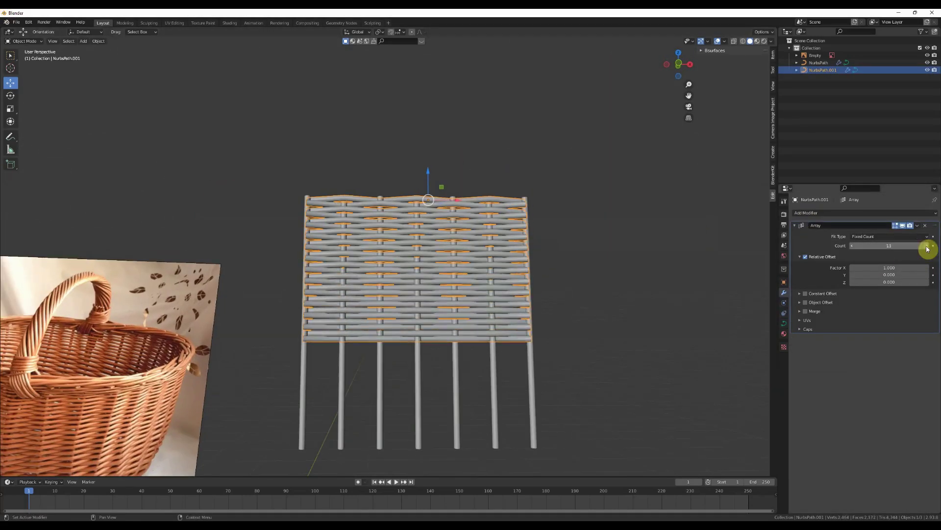
scroll(570, 292, down, 2)
click(569, 293)
scroll(570, 292, up, 2)
middle_drag(468, 341, 540, 310)
mouse_move(421, 297)
middle_down()
mouse_move(420, 279)
mouse_move(481, 296)
mouse_move(414, 283)
middle_up()
middle_drag(426, 245, 737, 285)
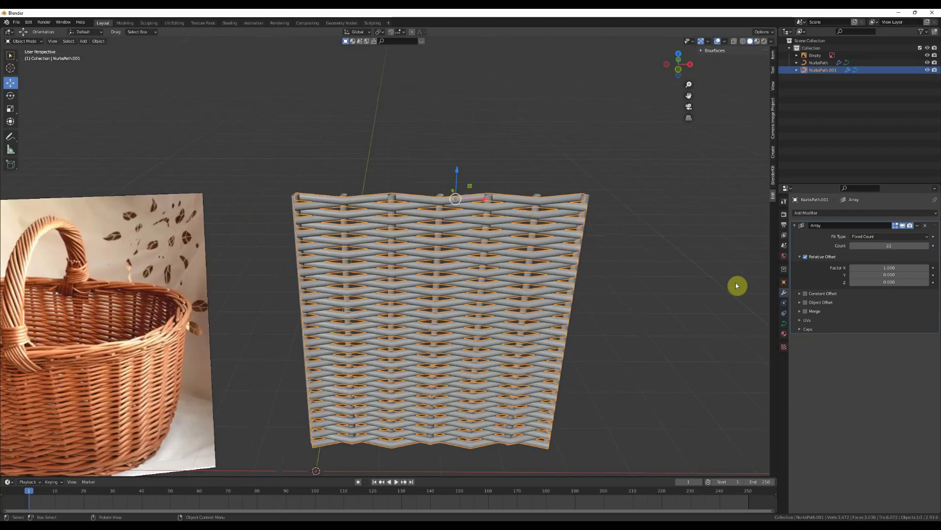
Step: Adjust the bevel depth of the arrayed woven strands
middle_drag(449, 232, 526, 235)
click(784, 323)
drag(890, 413, 858, 412)
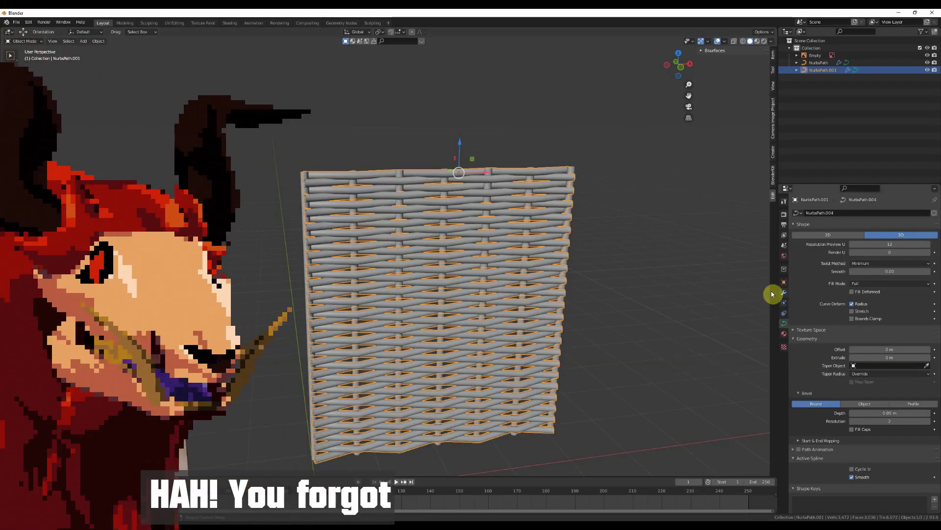
Step: Switch the woven strands' array from a relative offset to a constant offset along X
click(784, 293)
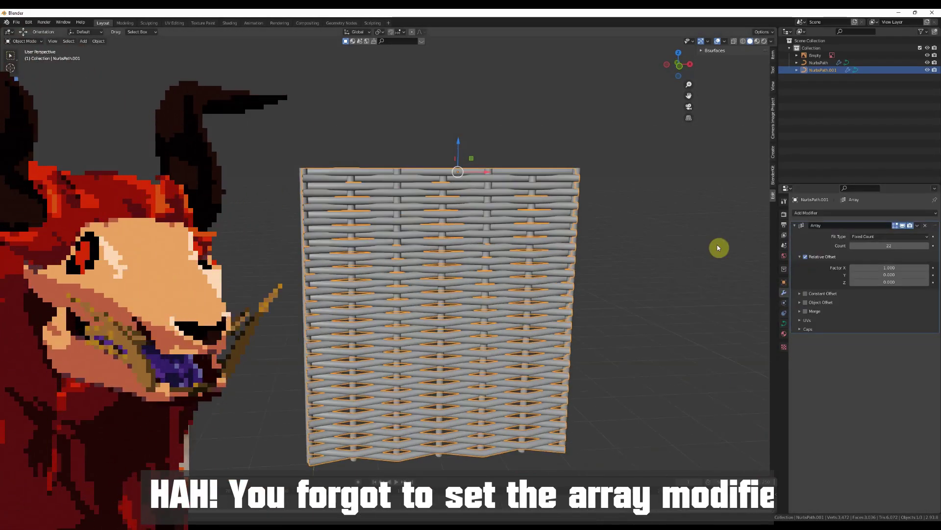
key(KP_1)
click(805, 256)
click(799, 256)
click(803, 266)
click(805, 265)
drag(843, 275, 770, 275)
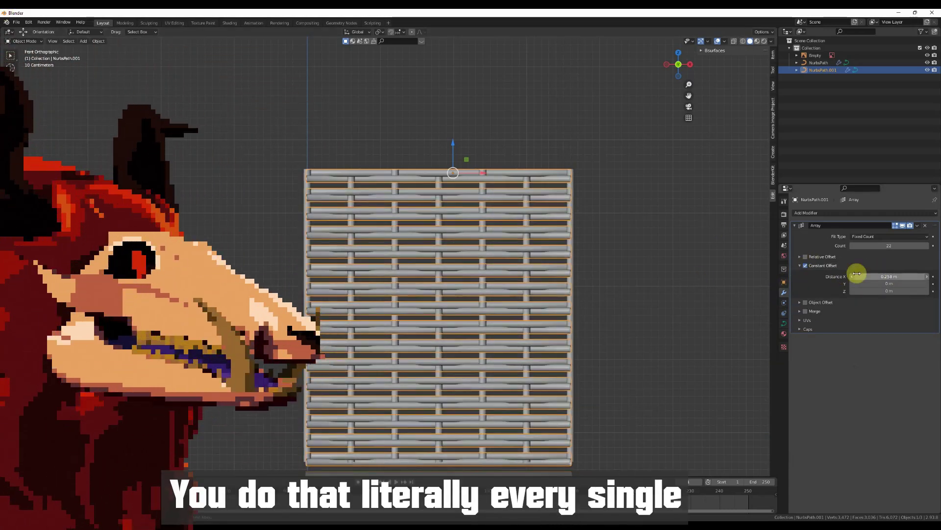
Step: Set the array's constant X distance to 0.181 m to pack the woven rows tightly together
key(t)
scroll(641, 271, up, 5)
drag(885, 272, 856, 272)
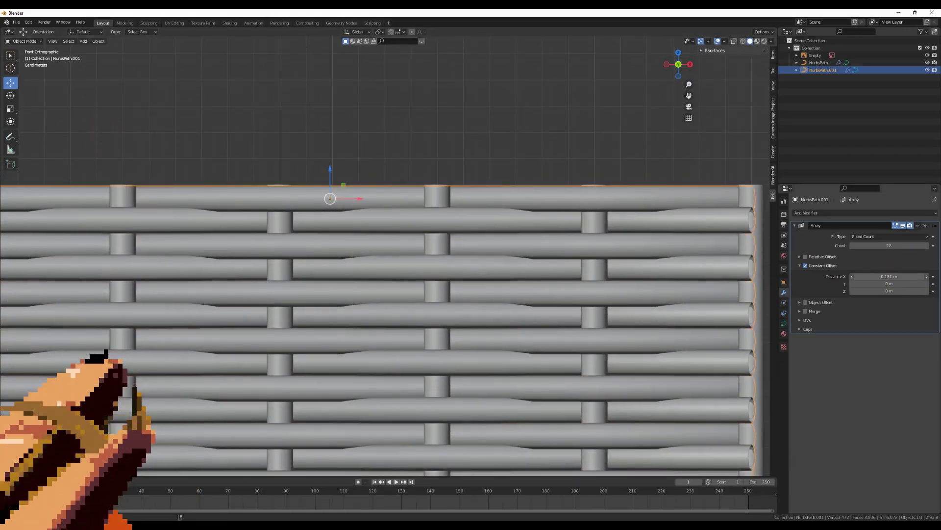
scroll(538, 266, down, 6)
middle_drag(429, 258, 525, 270)
scroll(504, 233, up, 2)
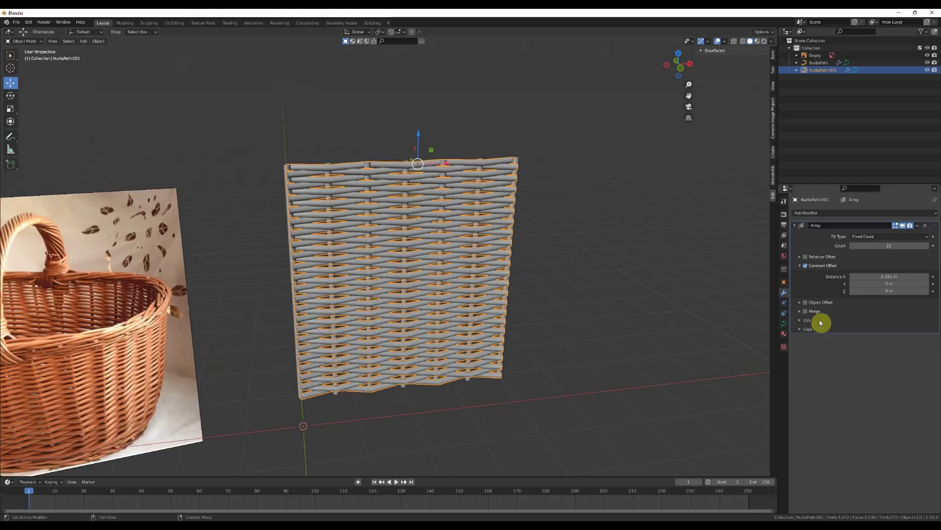
Step: Set the woven strands' bevel depth to 0 and convert both the strands and the uprights to meshes
click(784, 323)
key(BackSpace)
middle_drag(426, 274, 592, 289)
right_click(592, 289)
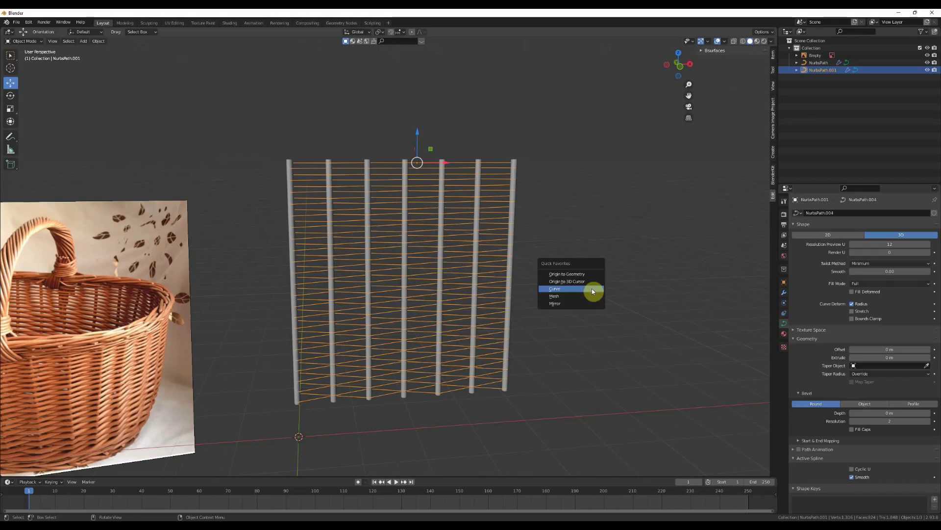
click(592, 290)
key(Tab)
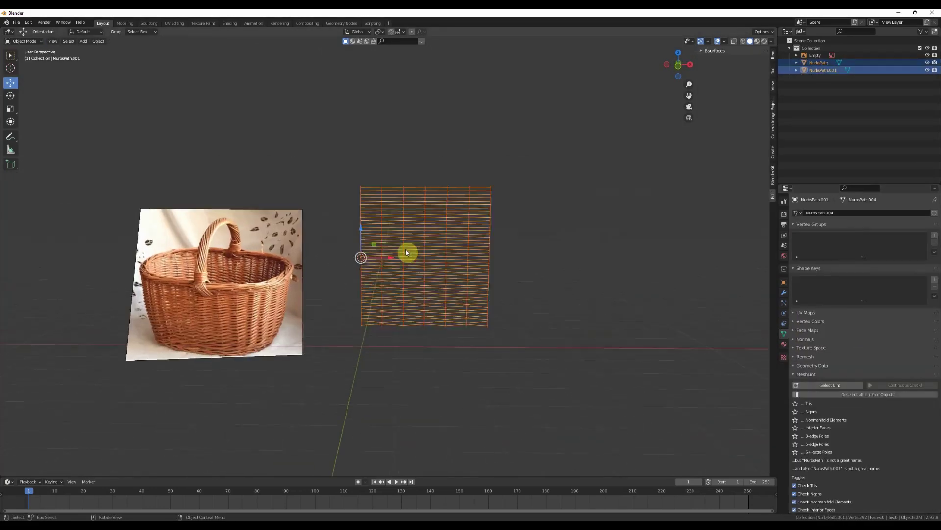
Step: Join the strand and upright meshes and array the panel four times with relative Z factor 1 and merging enabled
scroll(406, 252, up, 2)
right_click(611, 195)
click(611, 195)
click(784, 293)
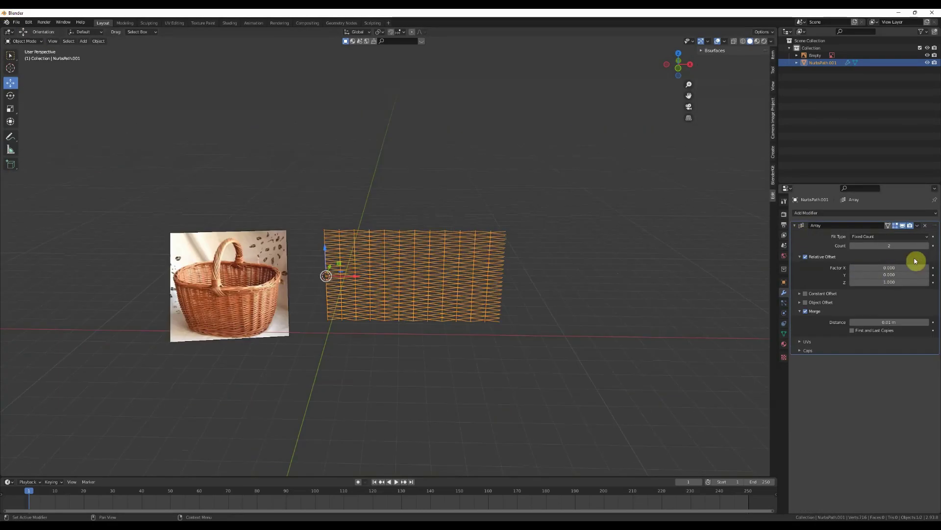
click(927, 245)
click(927, 245)
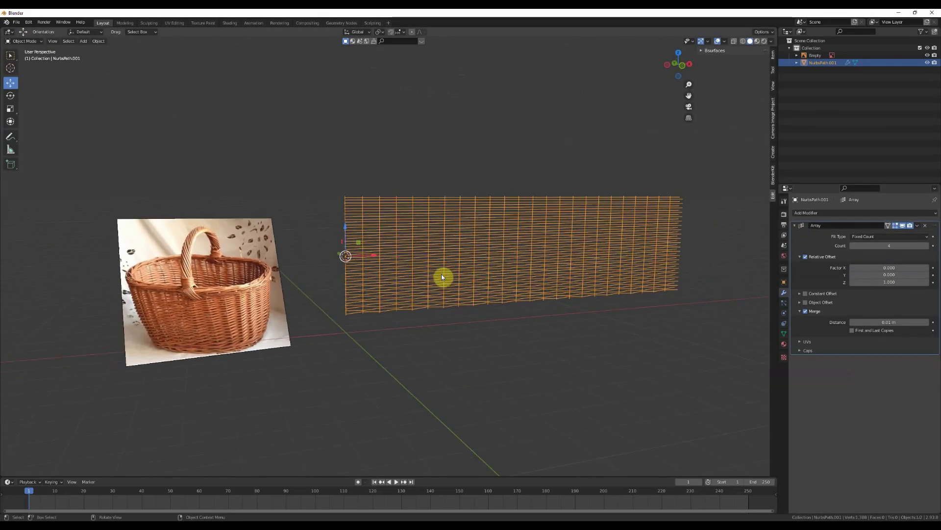
Step: Add a plane mesh at the start of the woven panel and rotate it upright
key(shift+a)
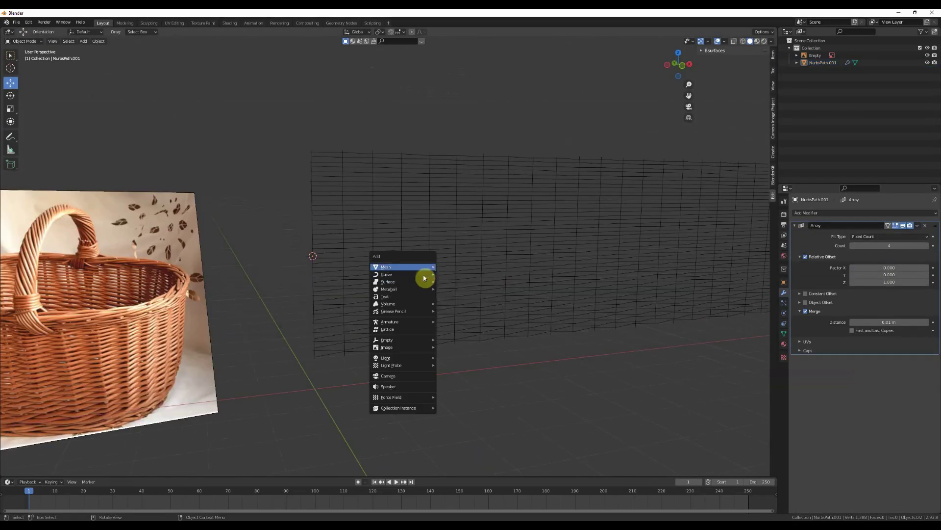
click(466, 276)
key(r)
click(470, 284)
key(KP_1)
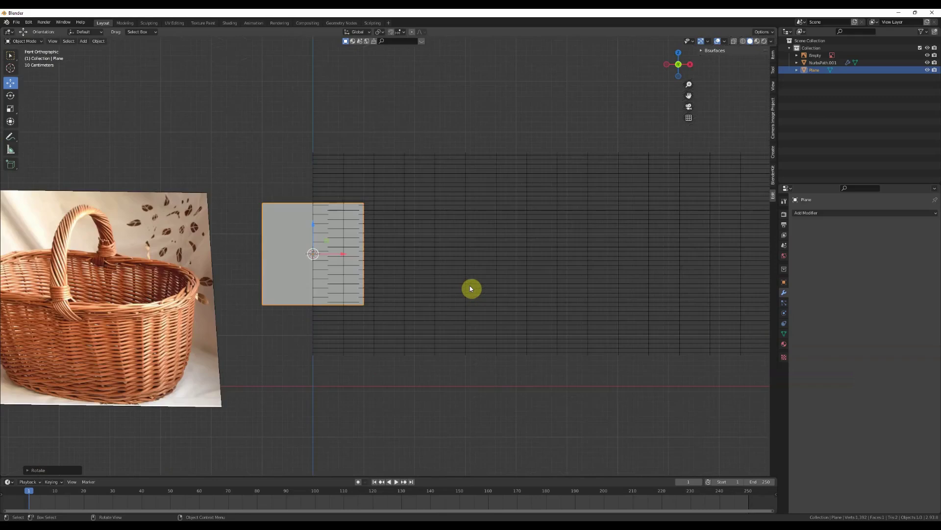
Step: Move the plane's side edges along X with snapping so the plane spans the full woven panel
scroll(502, 273, up, 3)
key(Tab)
scroll(267, 244, down, 2)
click(319, 256)
key(g)
key(x)
click(401, 31)
click(382, 52)
scroll(508, 245, down, 4)
key(g)
key(x)
click(363, 210)
scroll(370, 167, up, 4)
scroll(324, 211, down, 3)
Step: Subdivide the plane in Edit Mode, then isolate it and apply a Simple Subdivision modifier
middle_drag(337, 246, 483, 255)
key(Tab)
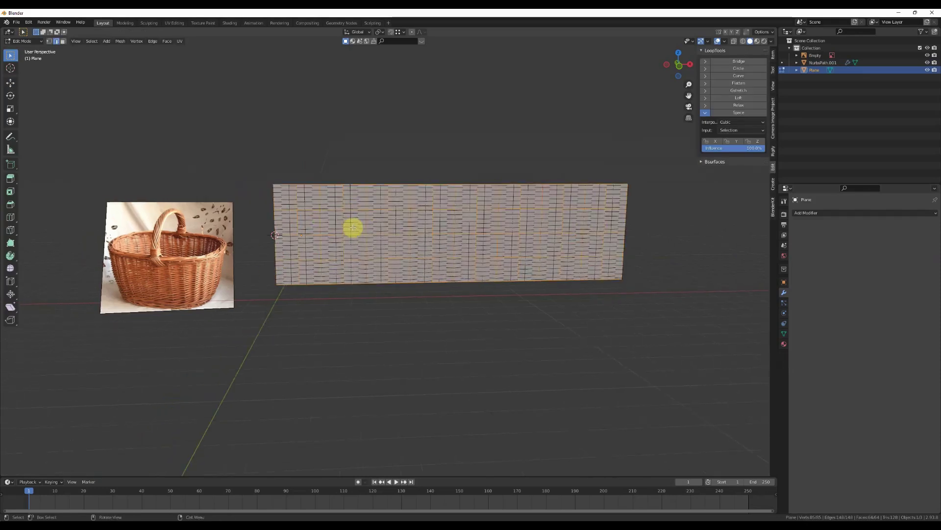
middle_drag(353, 227, 391, 232)
key(Tab)
key(shift+h)
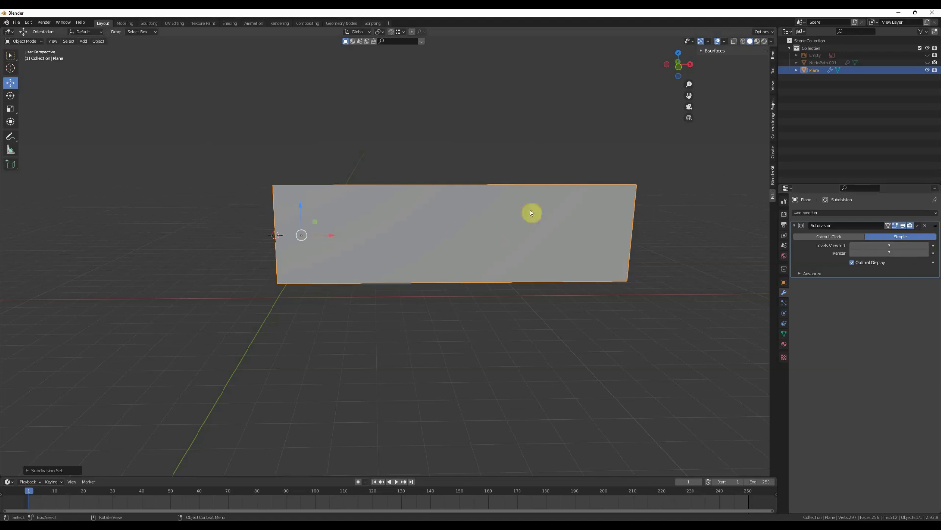
key(ctrl+a)
key(alt+h)
middle_drag(300, 210, 386, 240)
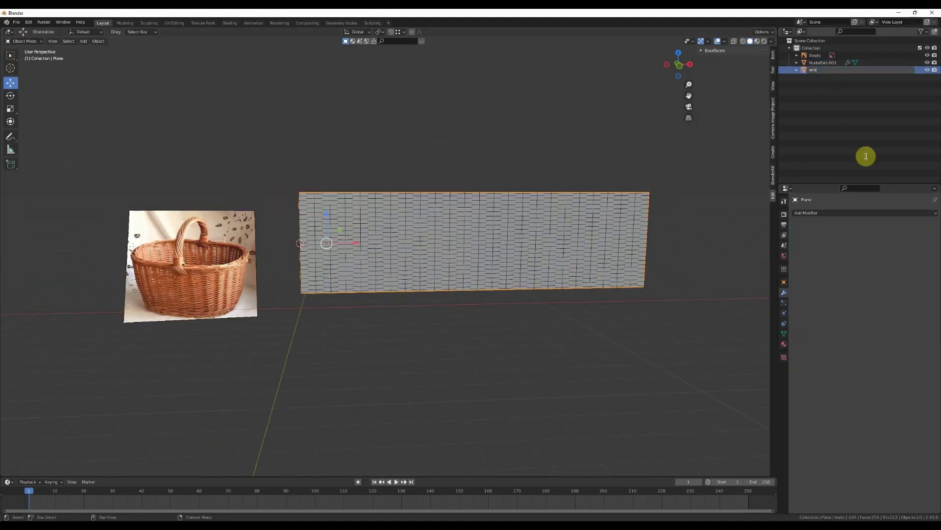
Step: Rename the plane wrapBase and the woven mesh wicker, then bind wicker to wrapBase with a Surface Deform modifier
click(823, 63)
middle_drag(721, 275, 749, 286)
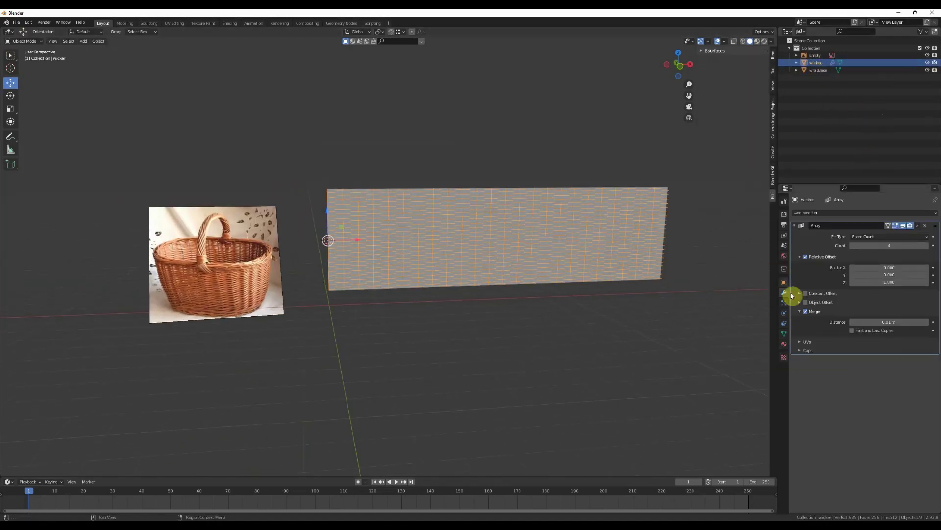
click(841, 212)
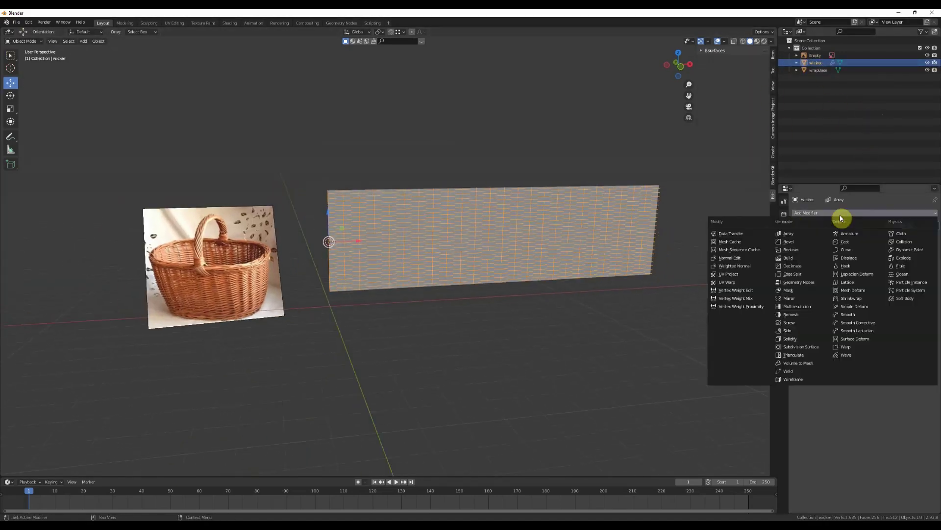
click(864, 339)
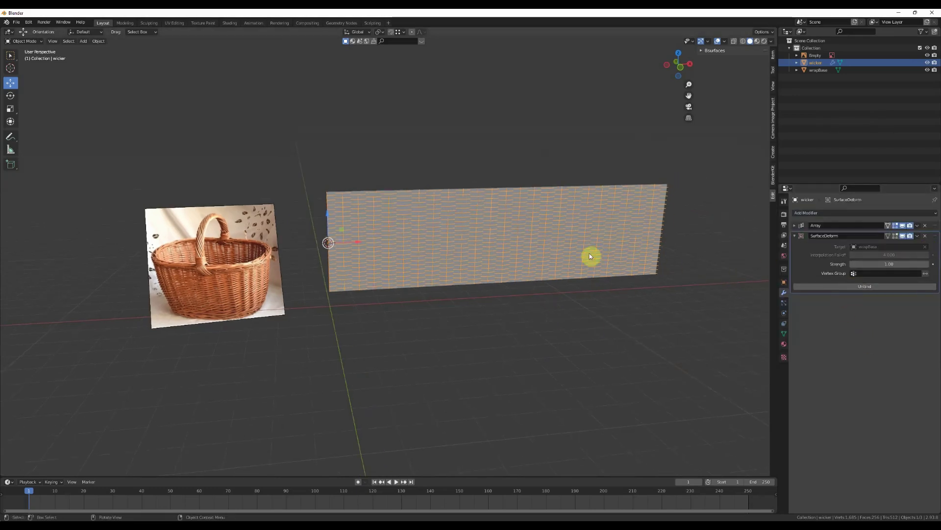
Step: Add a Simple Deform modifier to wrapBase, set it to Bend, and try the Y and Z axes
click(549, 264)
click(826, 212)
click(833, 298)
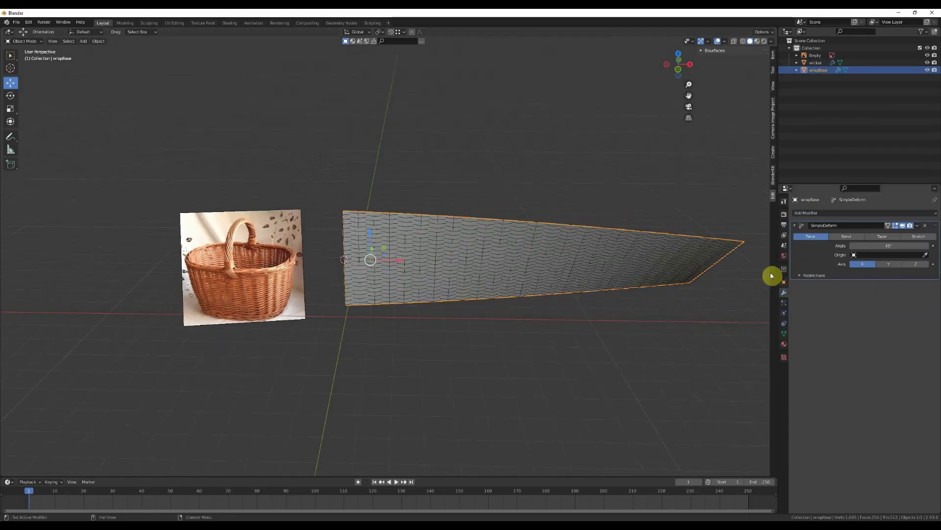
click(847, 236)
click(889, 264)
middle_drag(686, 245, 700, 294)
click(915, 264)
key(ctrl+z)
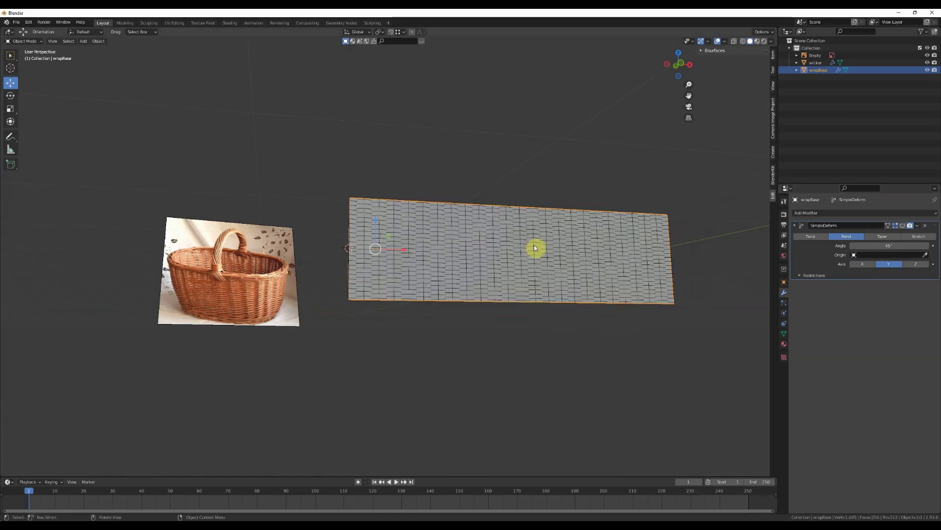
Step: Rotate the wicker and wrapBase geometry together about X in Edit Mode so the panel lies flat
click(552, 262)
click(904, 241)
shift+click(380, 237)
key(Tab)
middle_drag(345, 238, 462, 254)
middle_drag(294, 221, 481, 303)
key(r)
key(x)
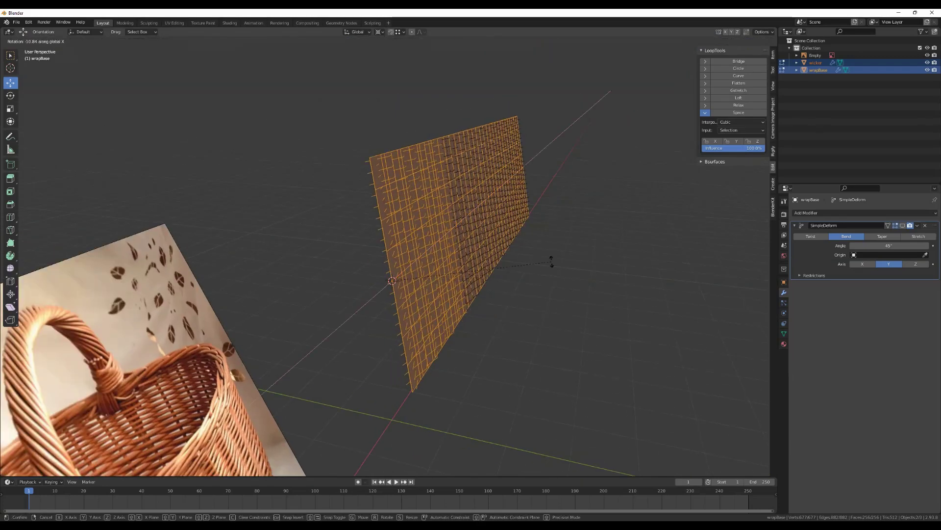
click(550, 260)
key(Tab)
middle_drag(551, 260, 382, 285)
Step: Set the wrapBase bend axis to Z and turn off the modifier's viewport display
click(383, 283)
middle_drag(383, 284, 595, 276)
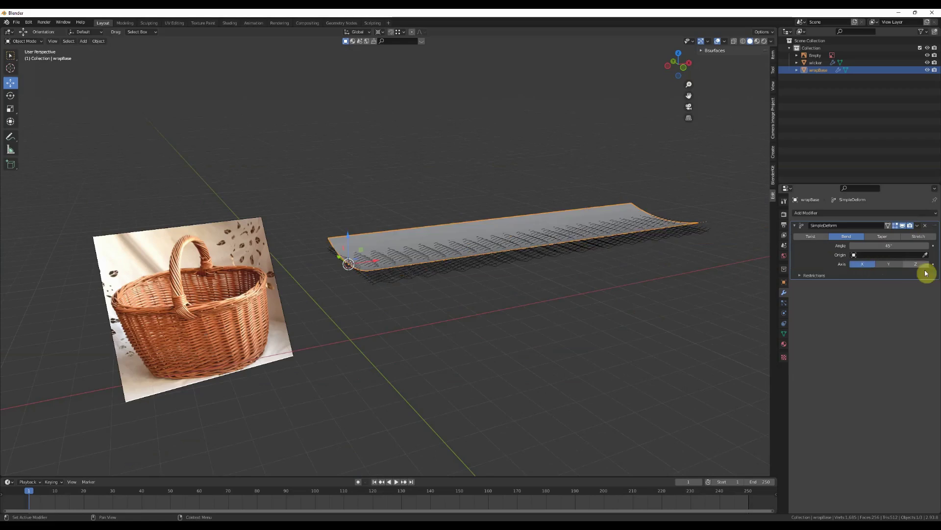
click(889, 264)
click(916, 263)
middle_drag(454, 252, 560, 222)
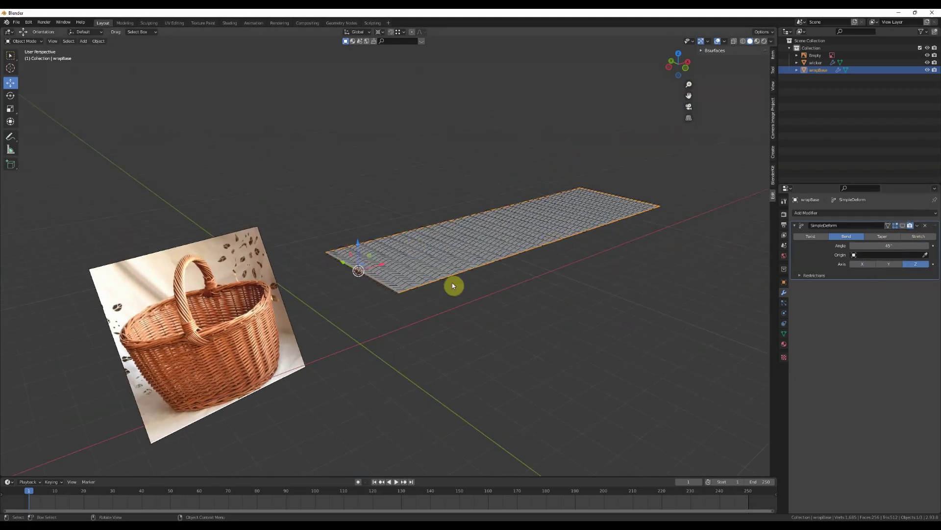
click(559, 221)
Step: Stand the wicker panel and wrapBase upright again and unbind the wicker's Surface Deform
middle_drag(502, 212, 850, 246)
click(419, 232)
key(ctrl+z)
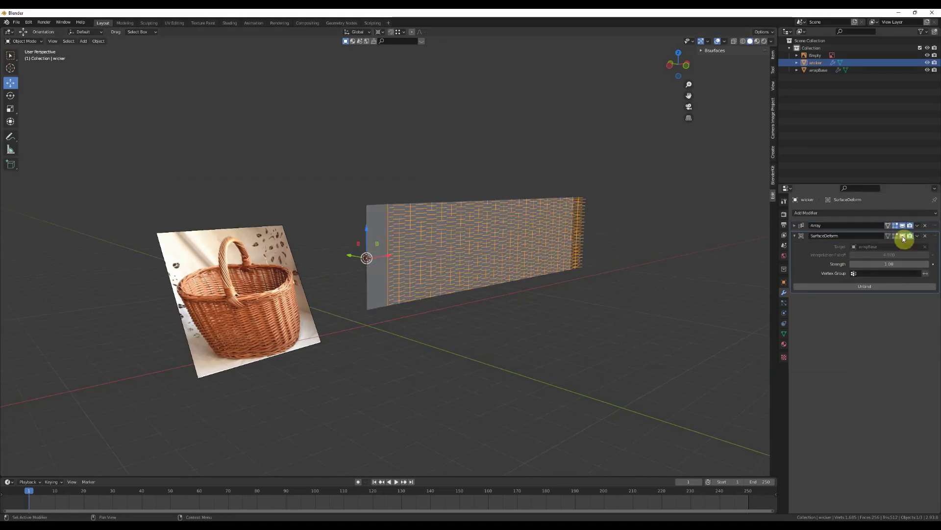
middle_drag(461, 274, 419, 276)
middle_drag(510, 243, 432, 252)
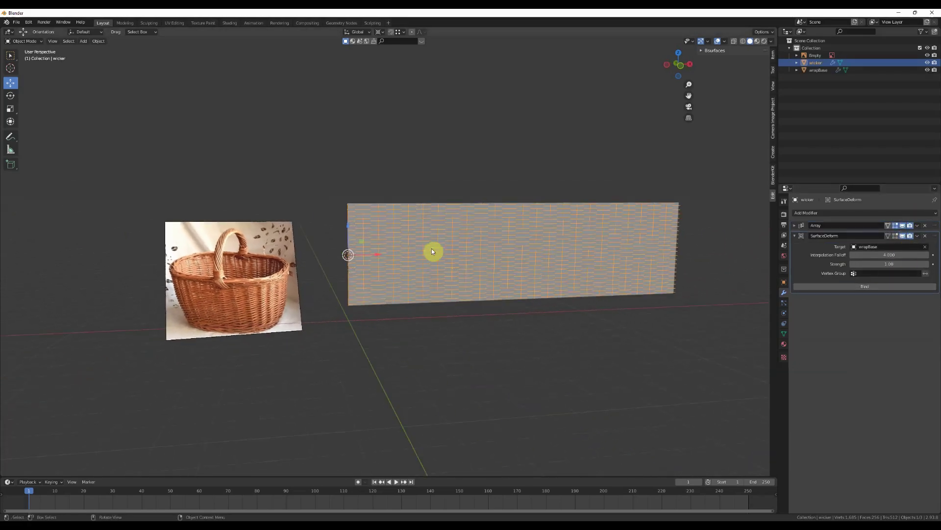
Step: Rebind the wicker to wrapBase and set the wrapBase bend angle to -360° to form a cylinder
key(ctrl+shift+z)
key(ctrl+shift+z)
key(ctrl+shift+z)
key(ctrl+shift+z)
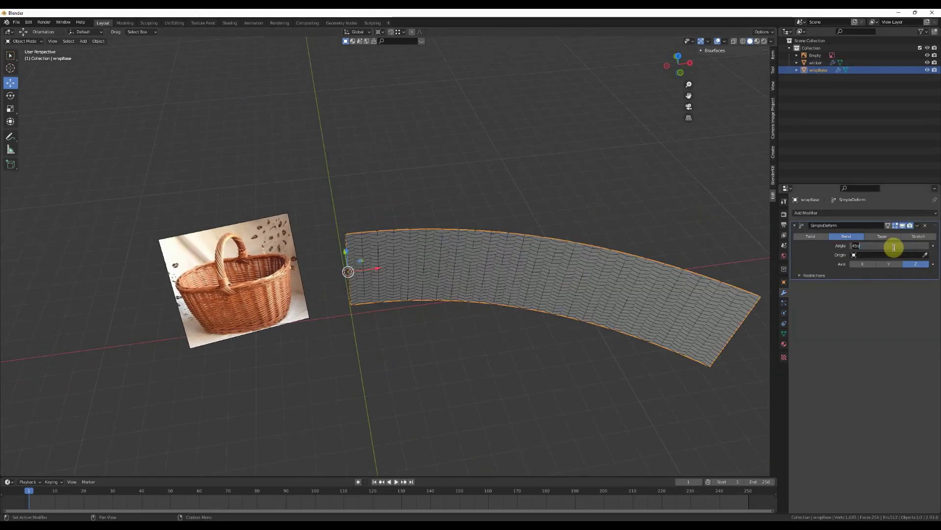
middle_drag(524, 241, 437, 306)
scroll(437, 307, up, 3)
key(alt+a)
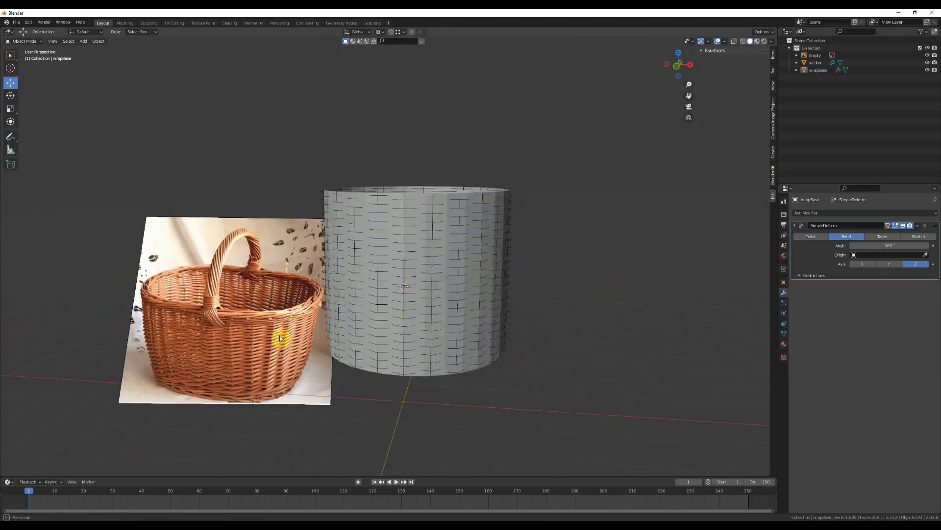
middle_drag(546, 255, 481, 280)
click(481, 280)
Step: Add a lattice around the woven cylinder and scale it from the 3D cursor pivot until it encloses the cylinder
scroll(365, 227, up, 4)
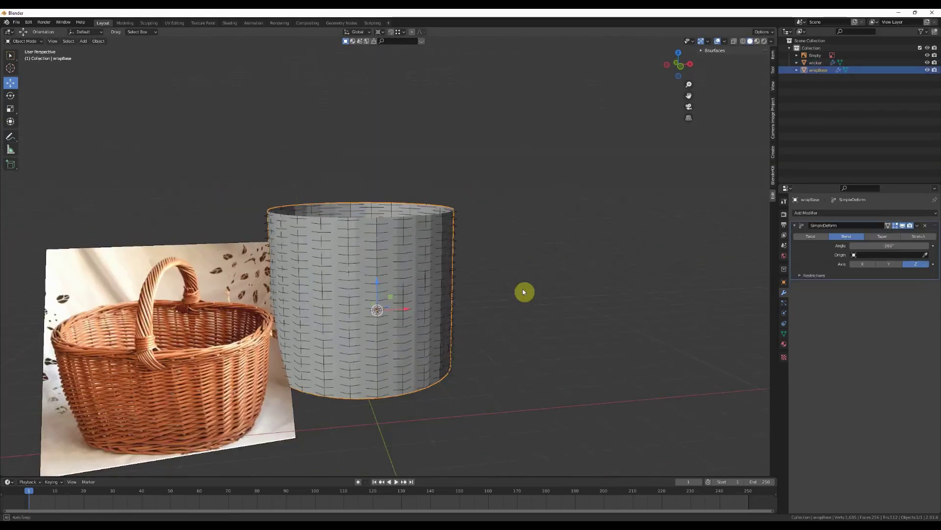
middle_drag(523, 292, 492, 301)
key(KP_7)
click(380, 32)
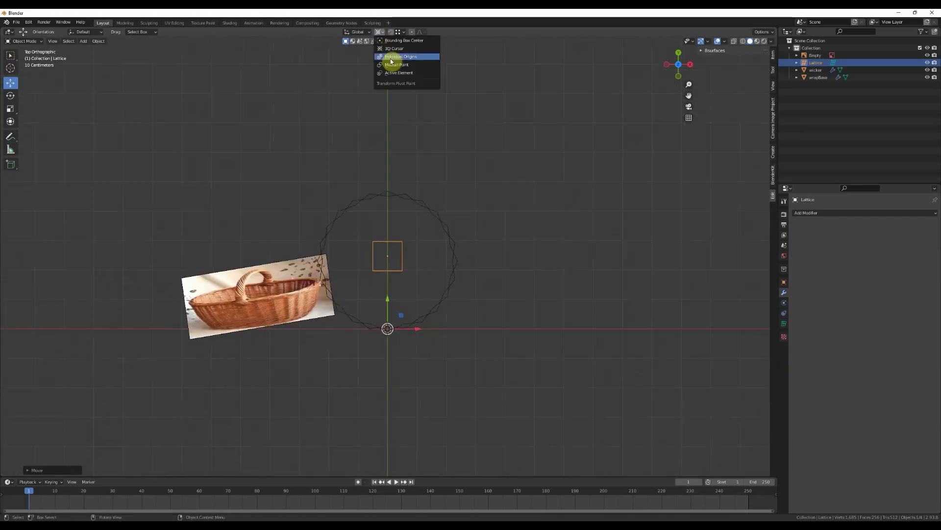
click(392, 48)
key(s)
click(550, 241)
key(KP_1)
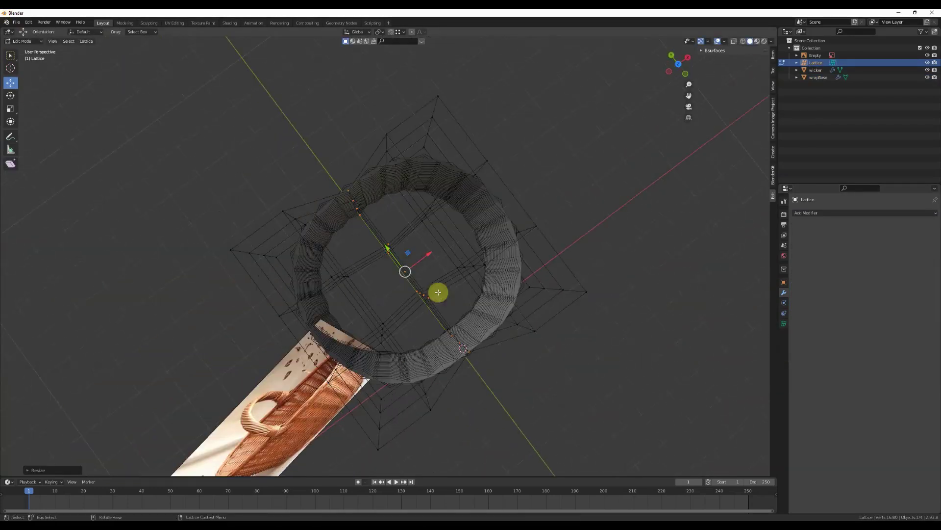
click(466, 385)
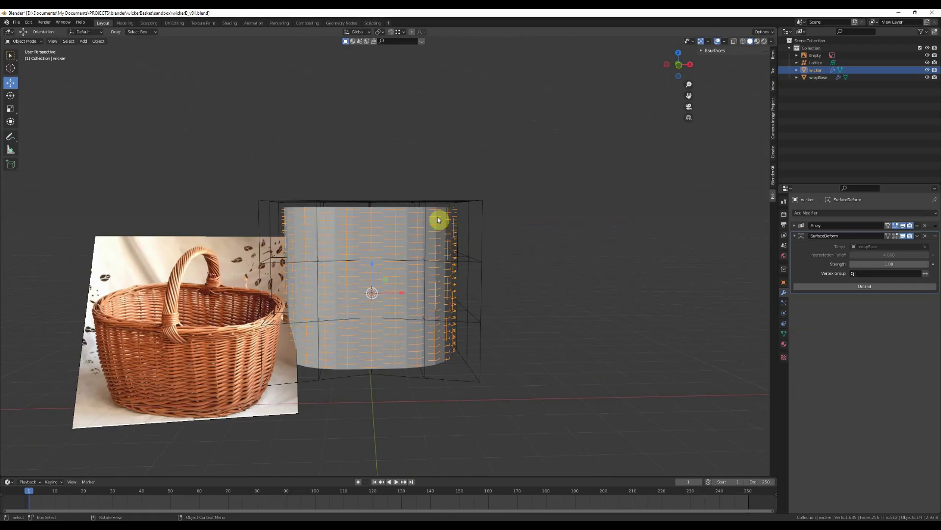
Step: Isolate the wicker, apply its Array modifier, and show the Surface Deform result on the mesh in Edit Mode
key(shift+h)
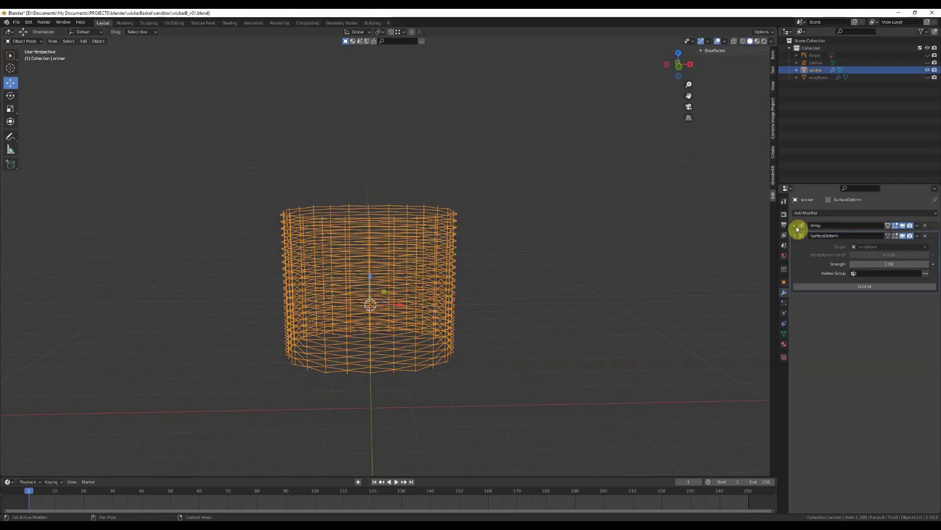
click(917, 226)
click(883, 235)
middle_drag(540, 265, 500, 273)
click(888, 225)
key(Tab)
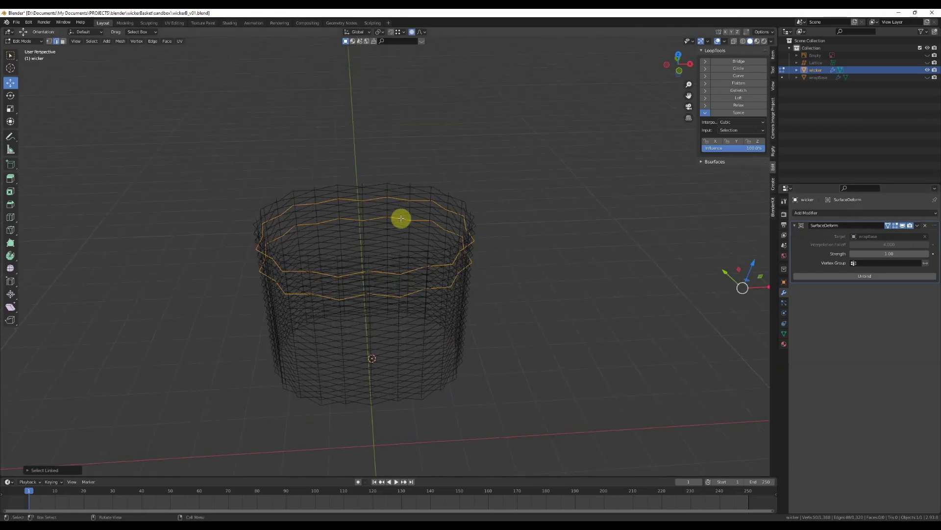
Step: Convert the cylindrical wicker mesh to a curve object
middle_drag(381, 275, 539, 289)
key(Tab)
key(alt+c)
middle_drag(618, 252, 545, 260)
click(504, 244)
key(q)
click(533, 253)
key(alt+c)
click(624, 252)
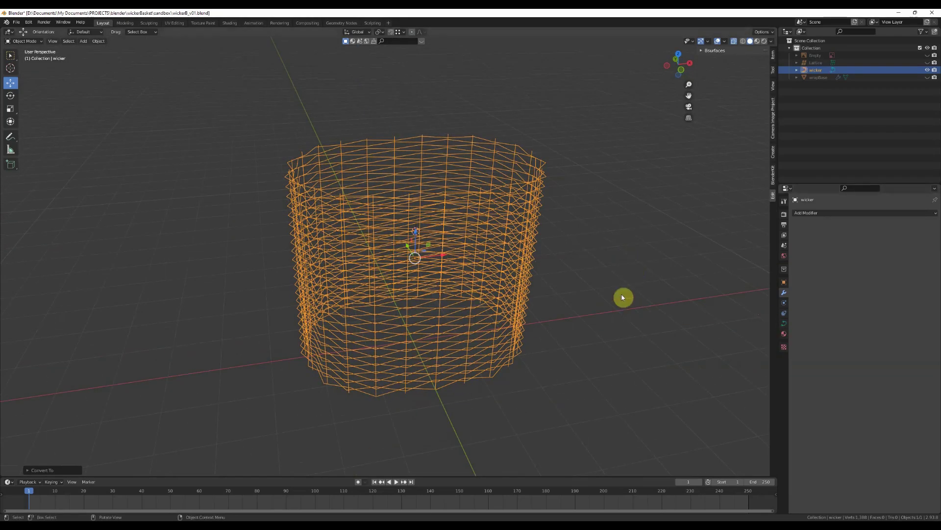
Step: Give the wicker curve a round bevel depth so its strands have thickness
click(784, 323)
key(ctrl+v)
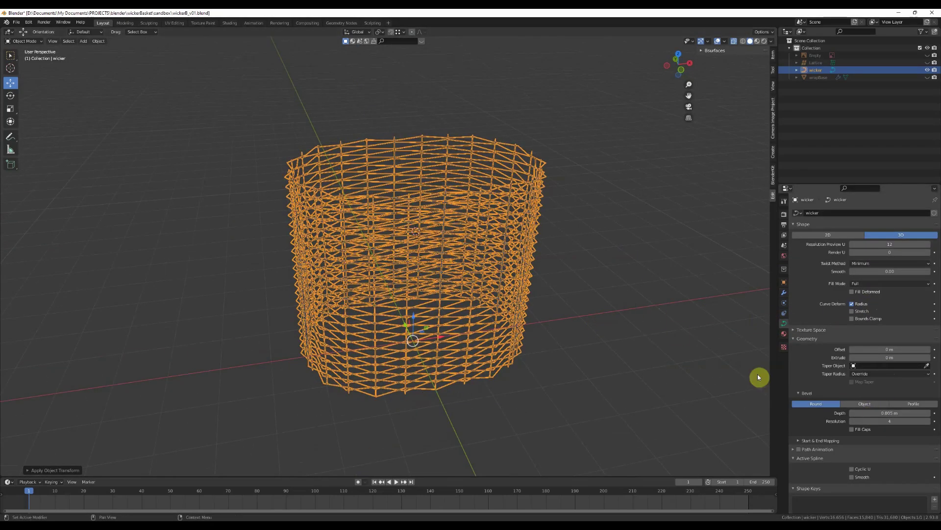
key(Return)
Step: Duplicate the wicker curve in place
key(KP_1)
scroll(498, 316, up, 3)
key(shift+d)
key(Escape)
Step: Set the origin of the vertical strand bundle above the basket to its bottom end
middle_drag(432, 182, 509, 319)
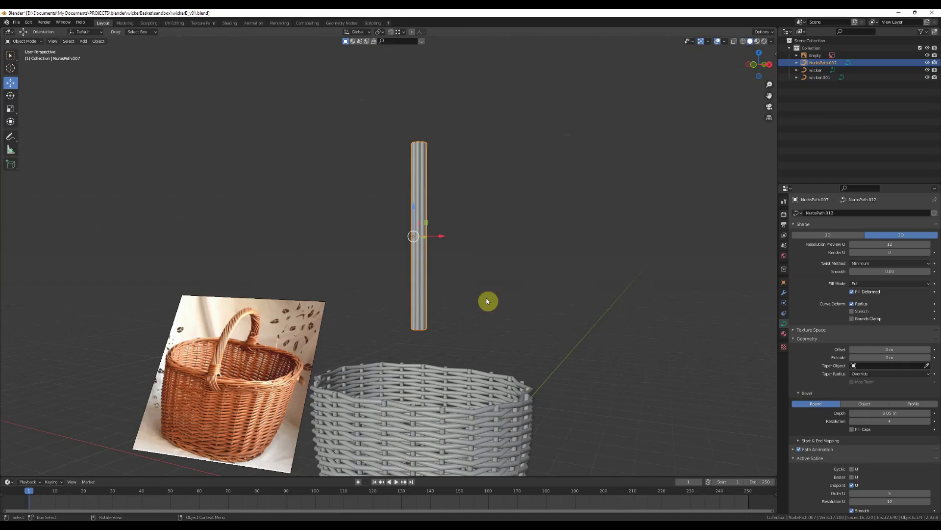
click(569, 303)
key(Tab)
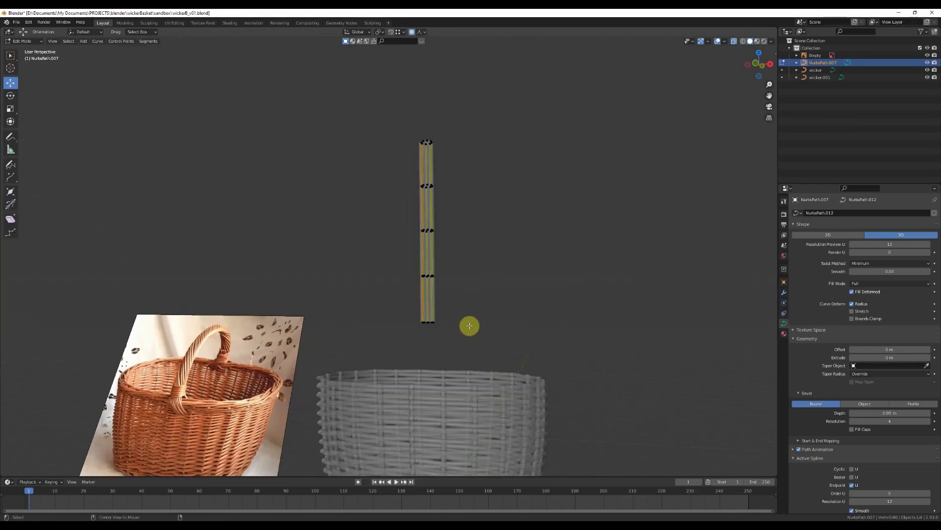
key(Tab)
key(shift+a)
mouse_move(522, 333)
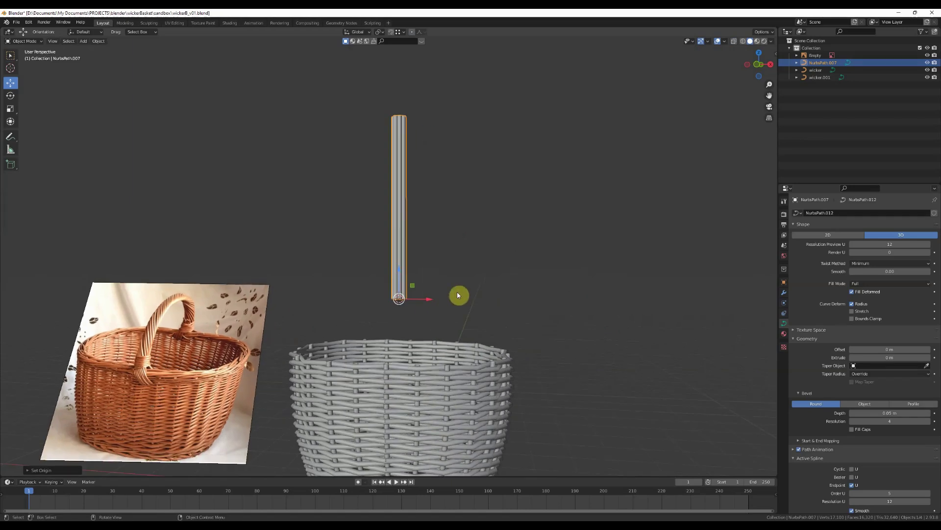
click(457, 292)
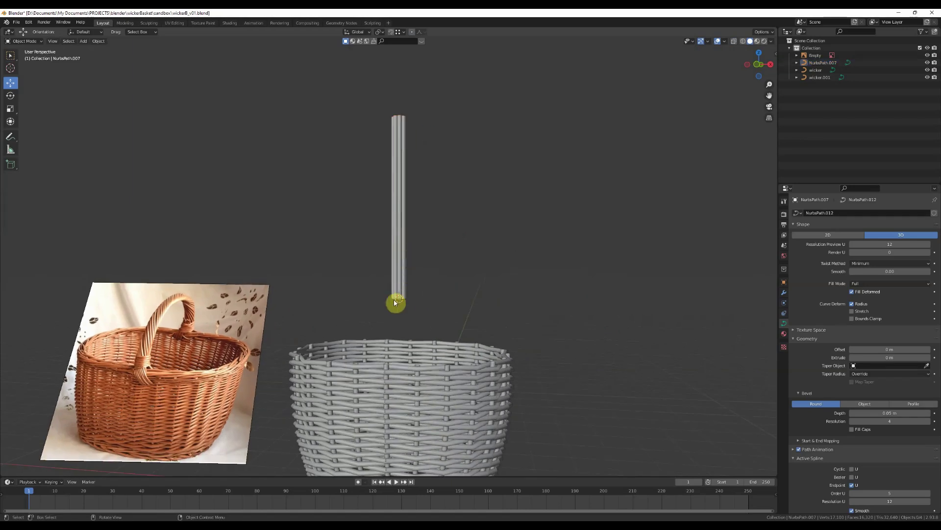
Step: Add a Simple Deform modifier to the strand bundle with a 500° Twist about X
click(407, 280)
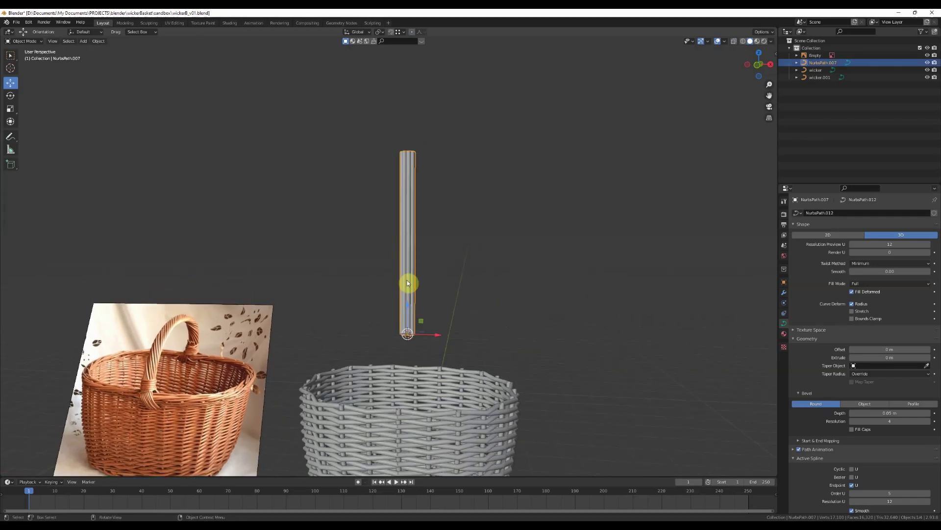
click(784, 292)
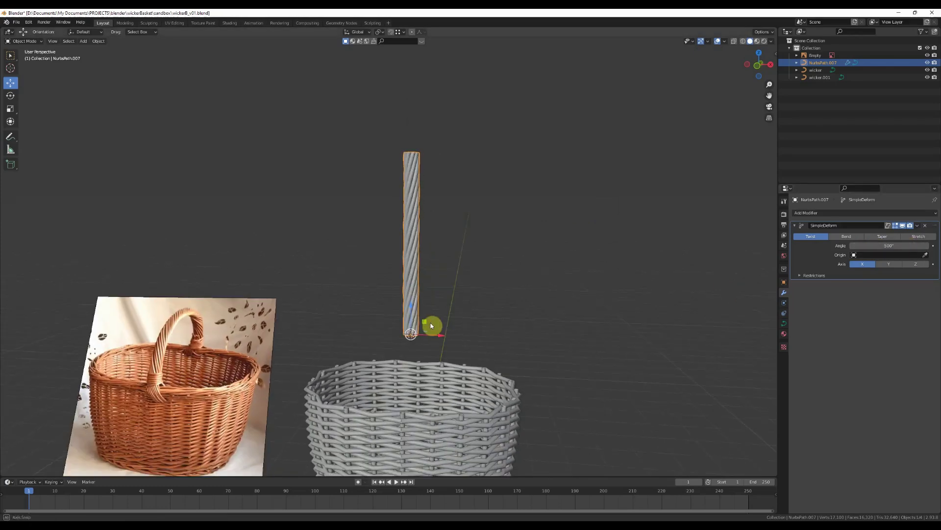
Step: Lengthen the twisted strand bundle along Z and rotate it about X until it lies horizontally above the basket
middle_drag(431, 326, 448, 314)
key(s)
key(z)
key(Escape)
key(Tab)
click(379, 32)
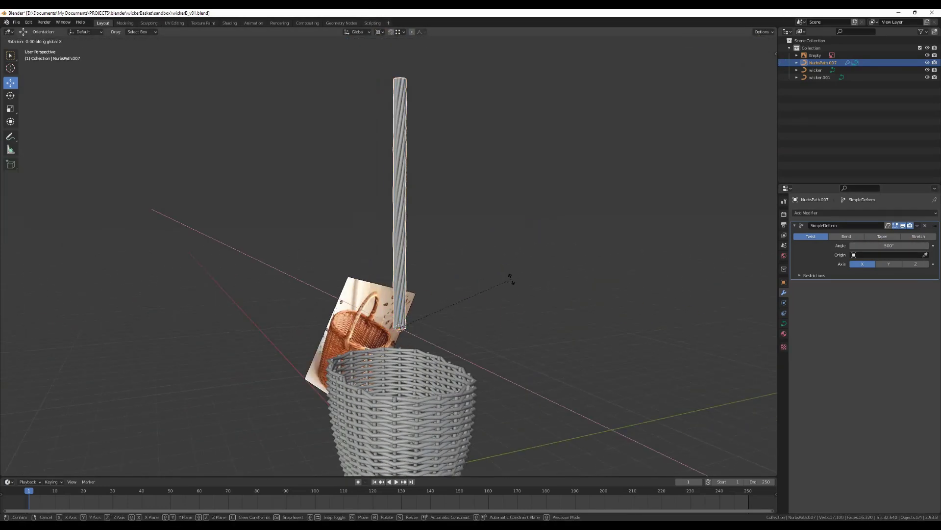
middle_drag(509, 274, 481, 294)
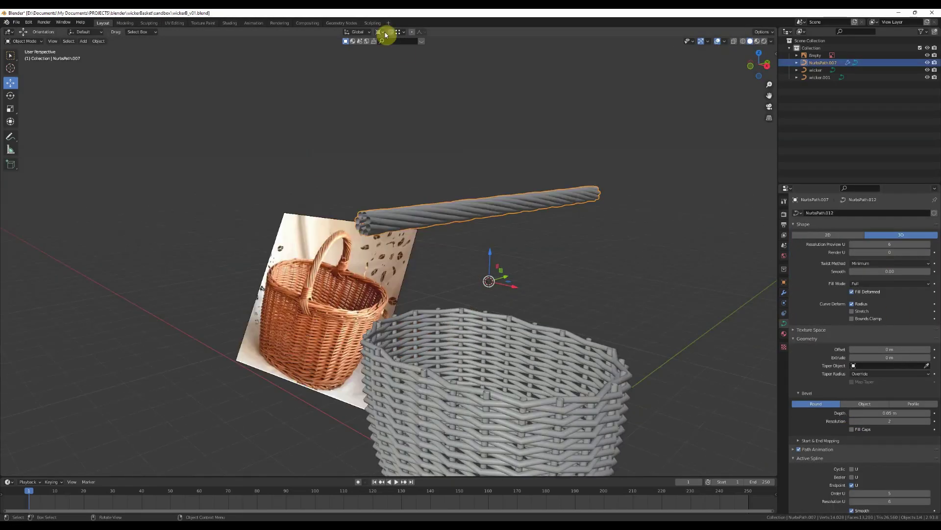
Step: Add a NURBS path along the twisted bundle's axis and scale it to match the bundle's length
key(shift+a)
click(569, 223)
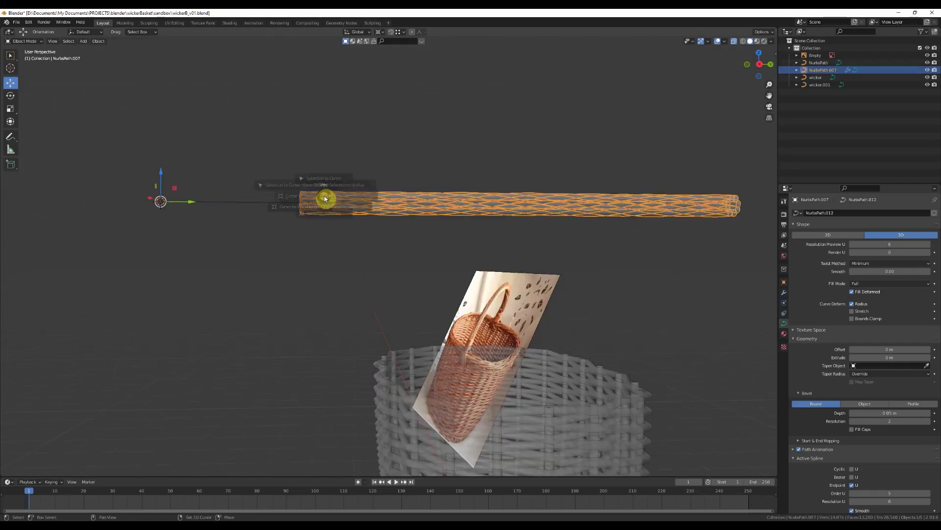
key(s)
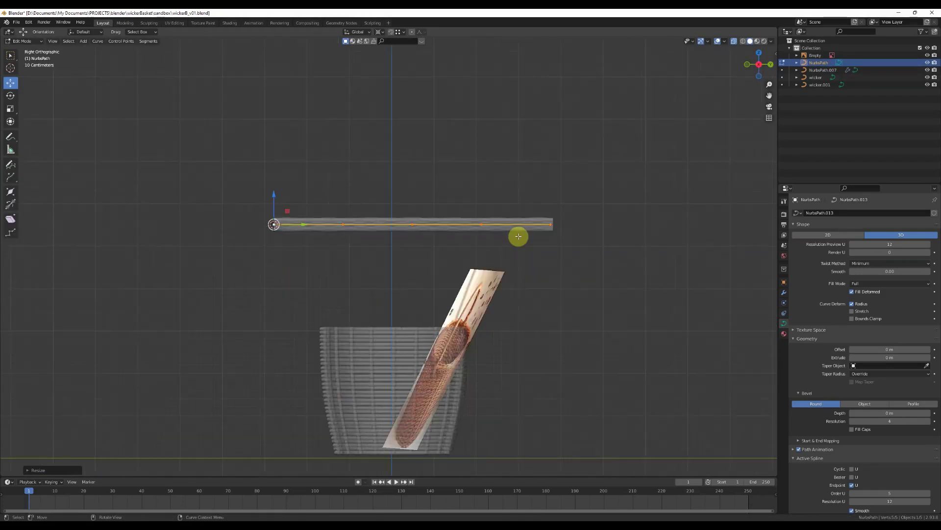
Step: Deform the twisted bundle along the NURBS path with a Curve modifier and raise the path's middle control point
scroll(517, 236, up, 4)
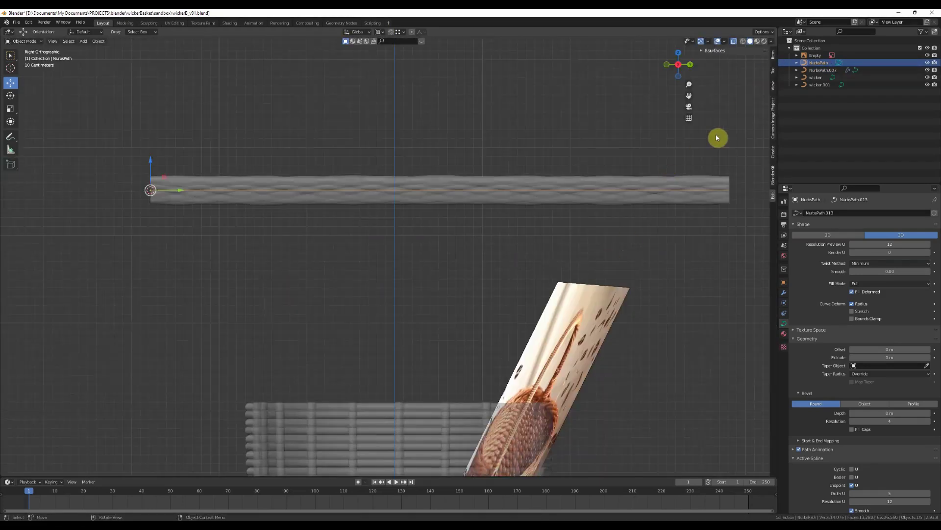
scroll(479, 225, down, 3)
key(g)
key(z)
click(427, 183)
key(Tab)
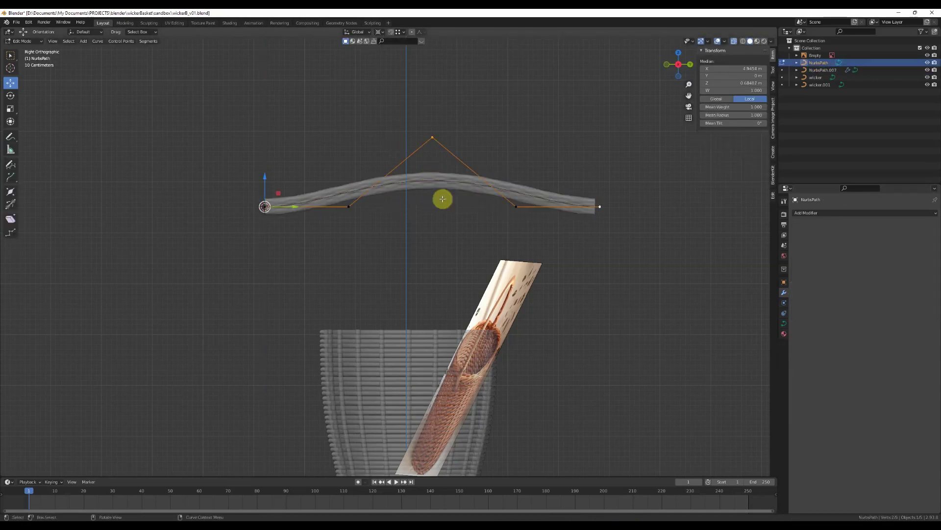
Step: Lower the path's two end points and scale them inward to bend the bundle into an arch
click(486, 157)
key(s)
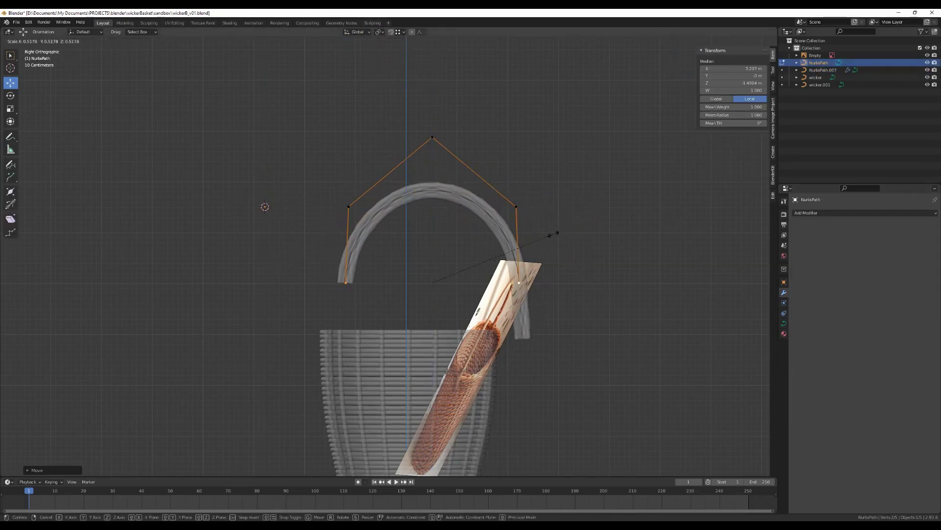
click(554, 233)
Step: Shift the twisted bundle along its path to even out the arch legs and center the handle above the basket
click(490, 227)
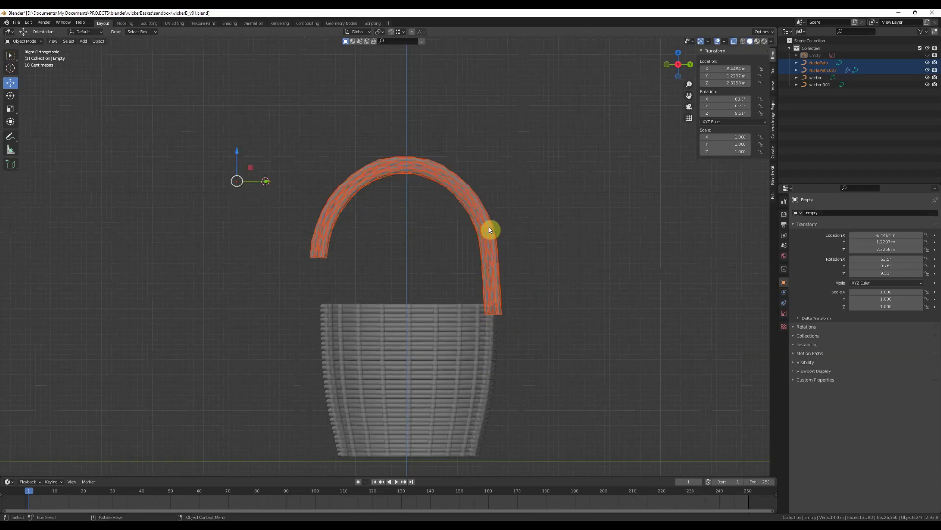
key(g)
key(z)
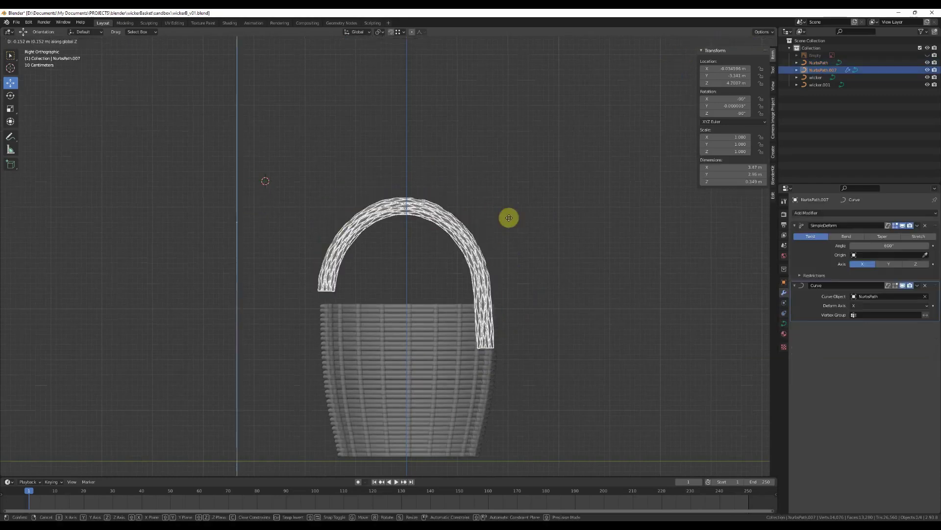
click(481, 216)
shift+click(429, 204)
key(g)
click(441, 193)
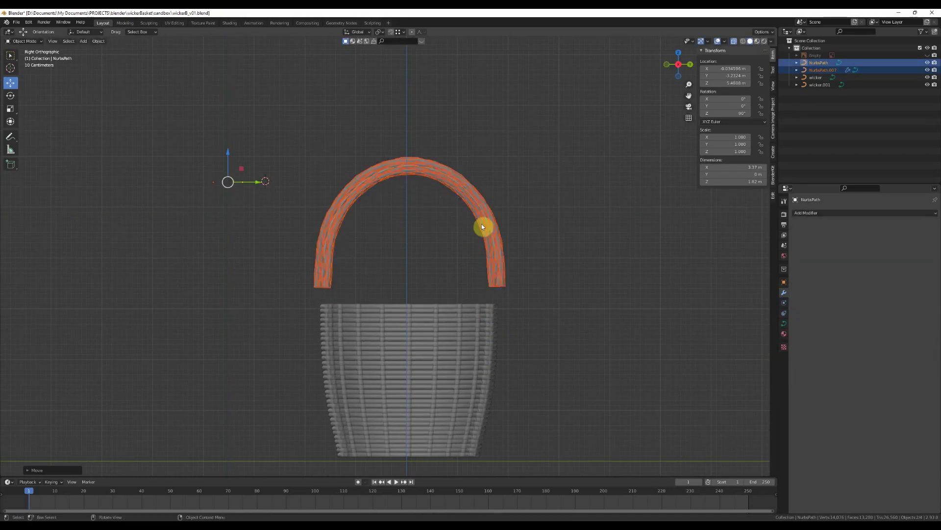
Step: Scale the lower control points of the handle path along Y to adjust the spacing of the handle's legs
key(Tab)
drag(492, 256, 563, 311)
key(s)
key(y)
click(602, 208)
key(Tab)
click(496, 187)
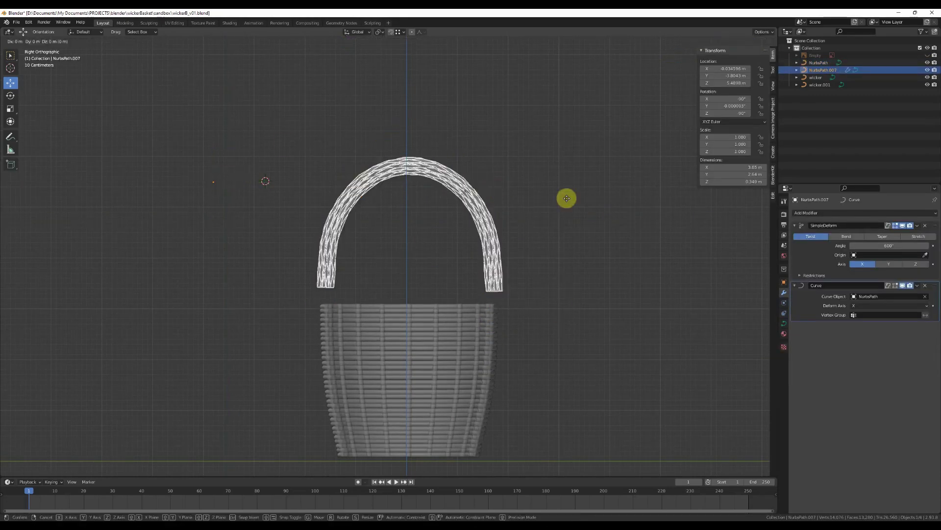
key(ctrl+z)
Step: Reset the twisted handle's bevel depth to zero and convert the handle to a mesh
middle_drag(384, 238, 753, 304)
click(784, 323)
scroll(824, 390, down, 8)
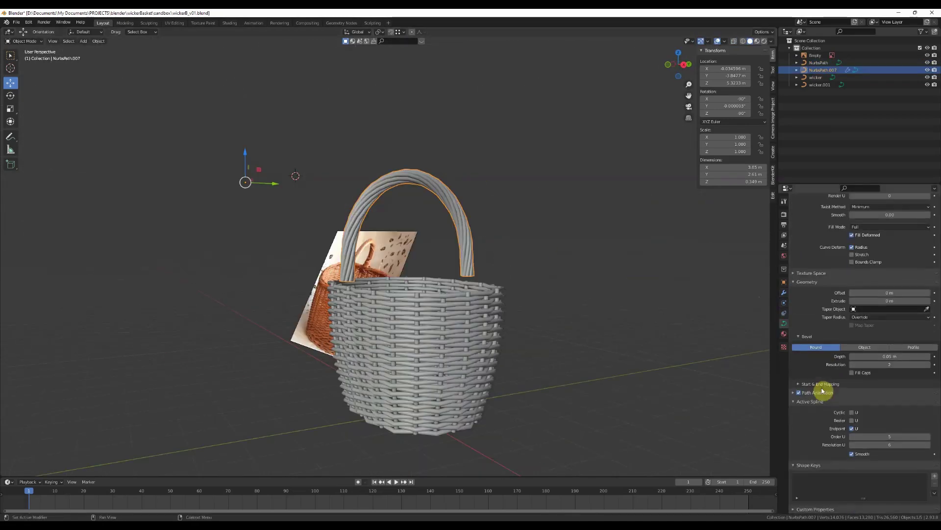
key(BackSpace)
middle_drag(574, 282, 595, 285)
click(572, 292)
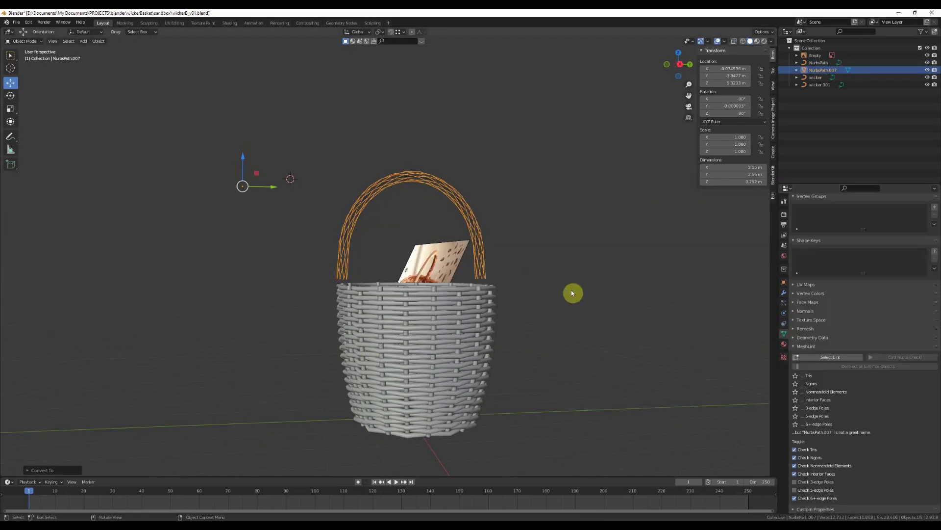
Step: Apply all transforms to the converted handle mesh
key(ctrl+a)
click(481, 237)
scroll(488, 248, up, 2)
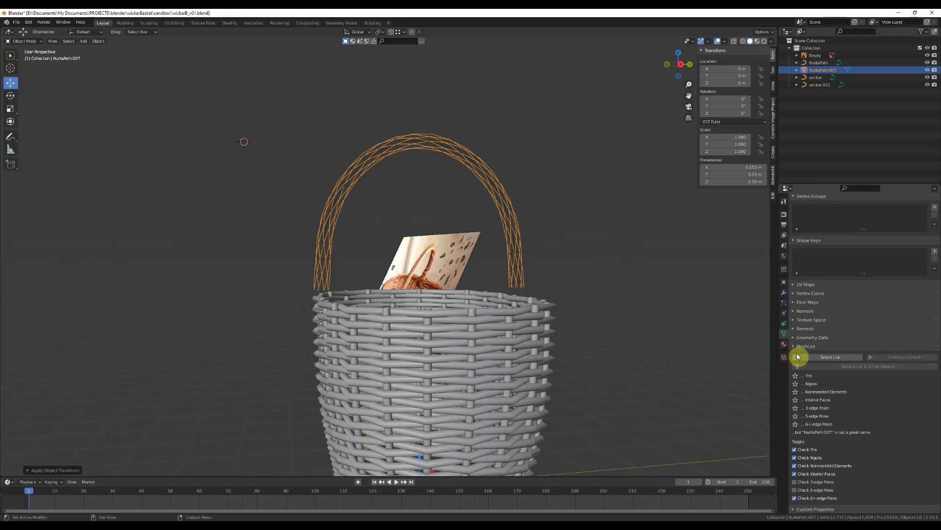
scroll(811, 379, up, 2)
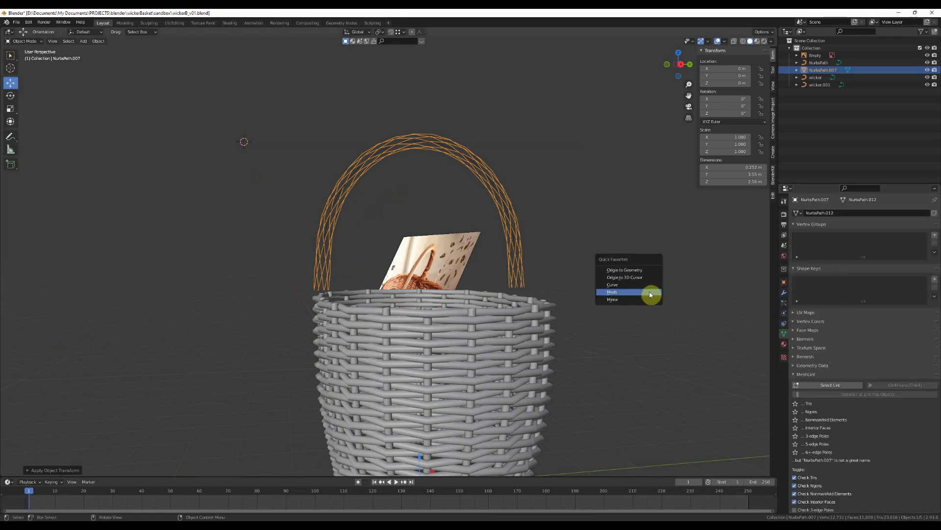
Step: Convert the handle back to a curve and give it a bevel depth of 0.05 m with resolution 4
click(647, 286)
key(q)
click(582, 220)
middle_drag(582, 220, 459, 314)
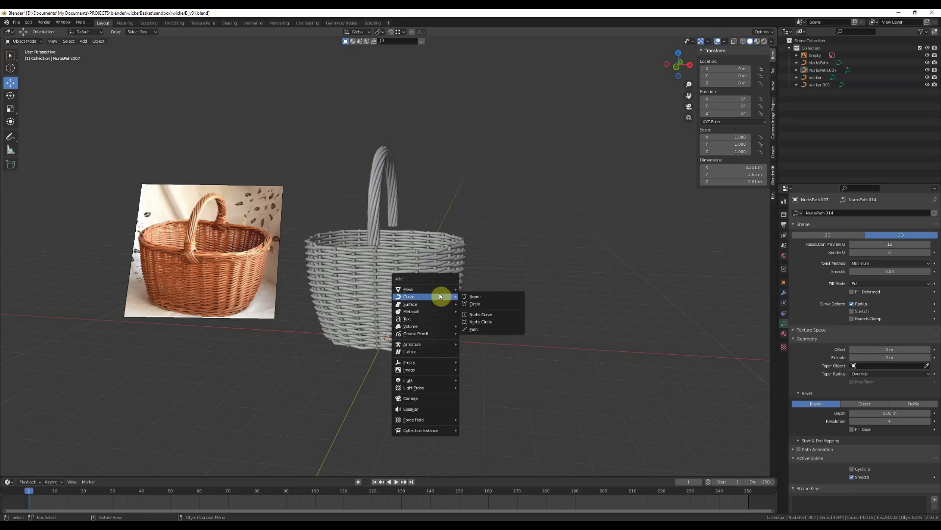
Step: Add a cylinder with 8 vertices and raise it along Z above the basket
click(500, 283)
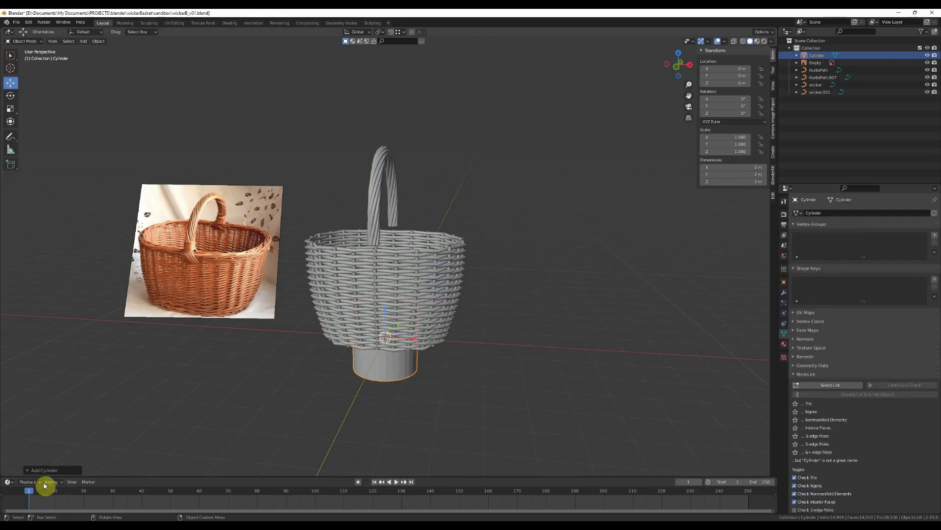
click(65, 475)
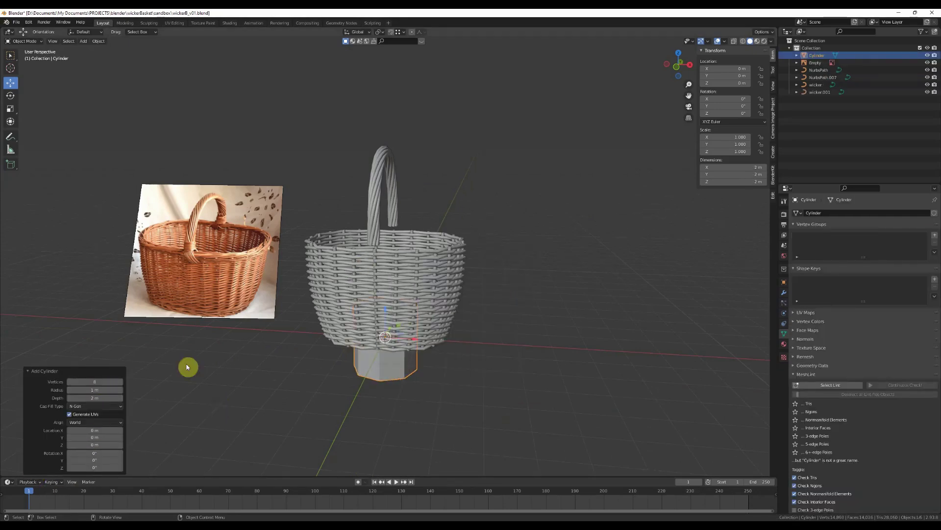
key(g)
key(z)
click(490, 173)
Step: Strip the cylinder down to a single octagonal ring of edges without faces
shift+middle_drag(490, 172, 454, 387)
scroll(454, 387, up, 1)
key(Tab)
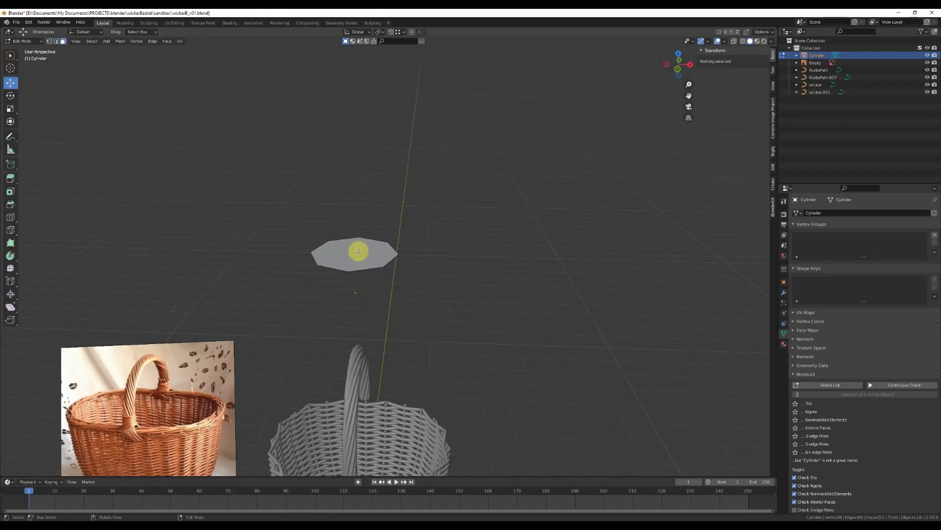
key(x)
click(470, 273)
Step: Duplicate the octagonal ring into a two-by-two cluster and remove the inner vertices to leave a four-lobed outline
middle_drag(378, 264, 410, 353)
key(a)
key(shift+d)
key(x)
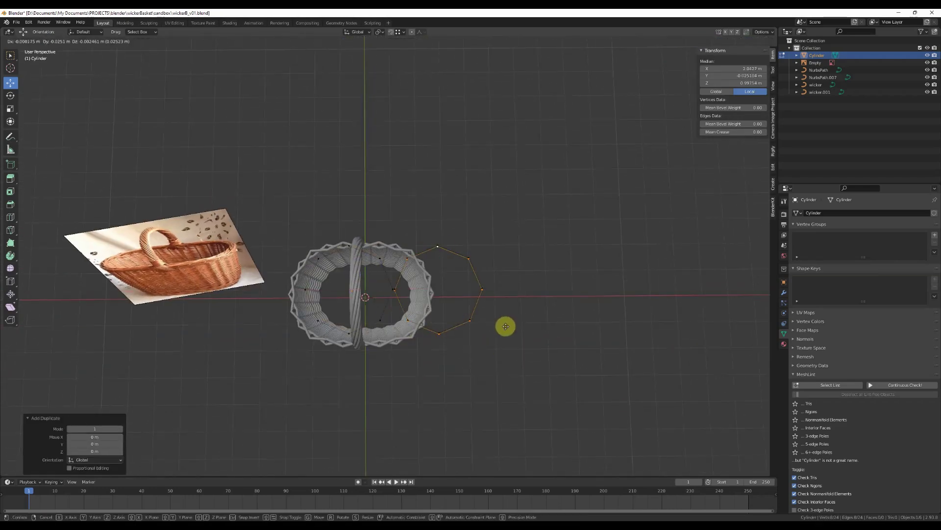
click(436, 389)
key(alt+a)
middle_drag(436, 388, 447, 339)
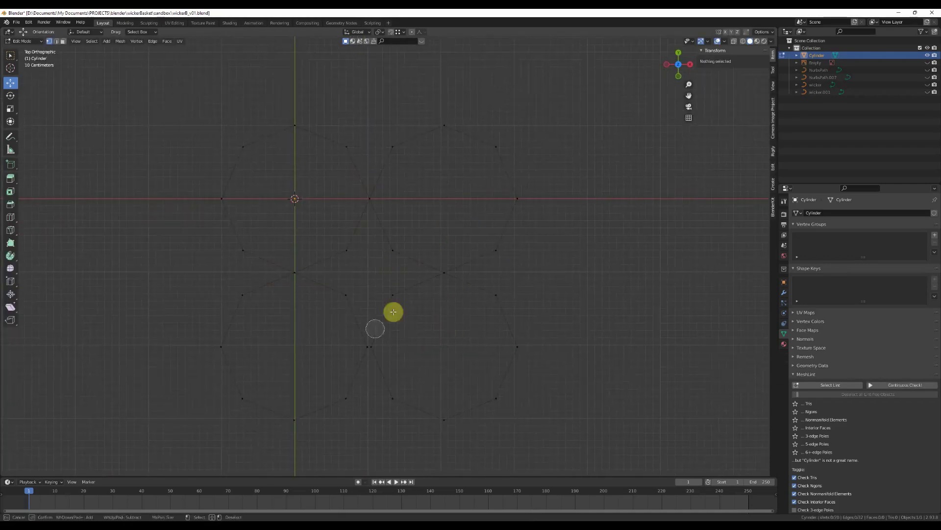
click(513, 265)
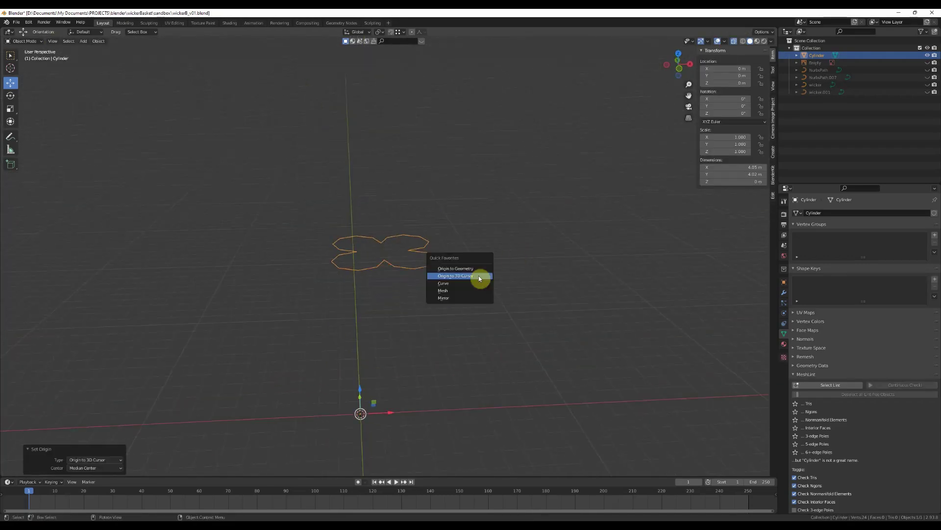
Step: Set the four-lobed profile's origin to its geometry and add a Screw modifier to it
key(Tab)
key(Tab)
click(784, 293)
click(833, 213)
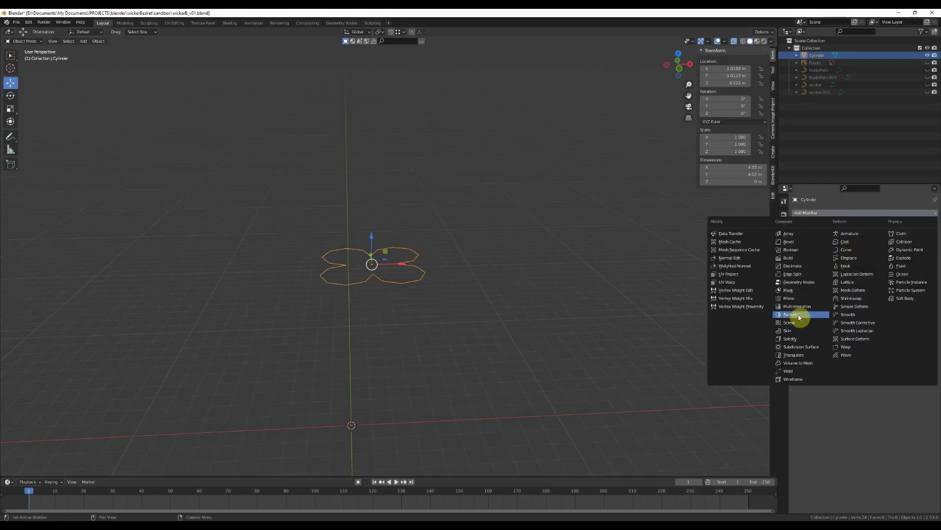
click(790, 322)
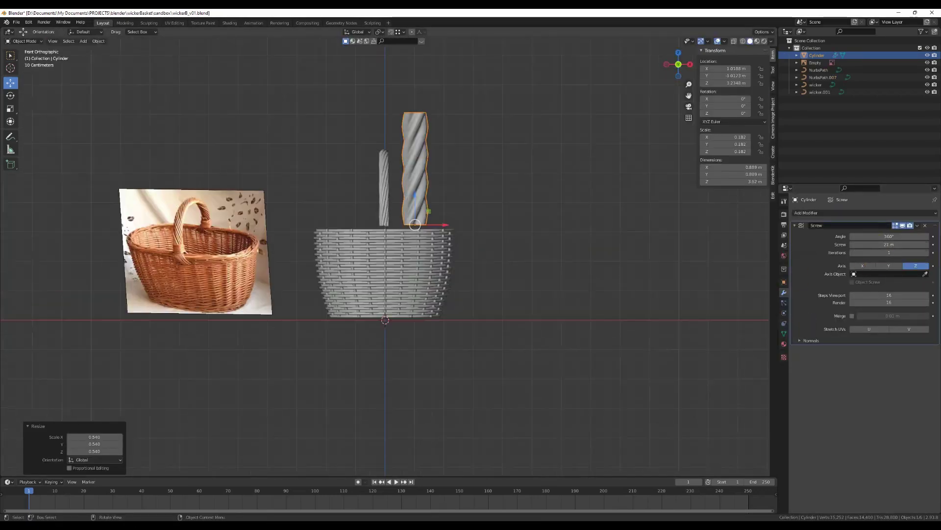
Step: Scale the screwed strand down to a thin rope and move it along Y near the basket's front rim
key(s)
click(415, 225)
shift+middle_drag(415, 224, 420, 263)
scroll(581, 252, up, 4)
middle_drag(580, 252, 402, 265)
key(g)
key(y)
click(401, 265)
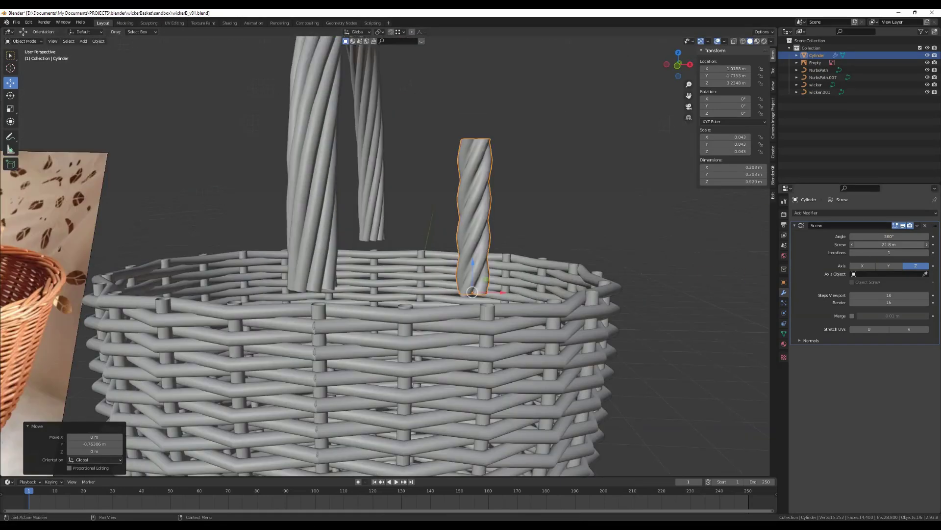
Step: Lengthen the rope by setting the Screw modifier's Screw value to 57.6 m and increase its angle
scroll(583, 225, down, 3)
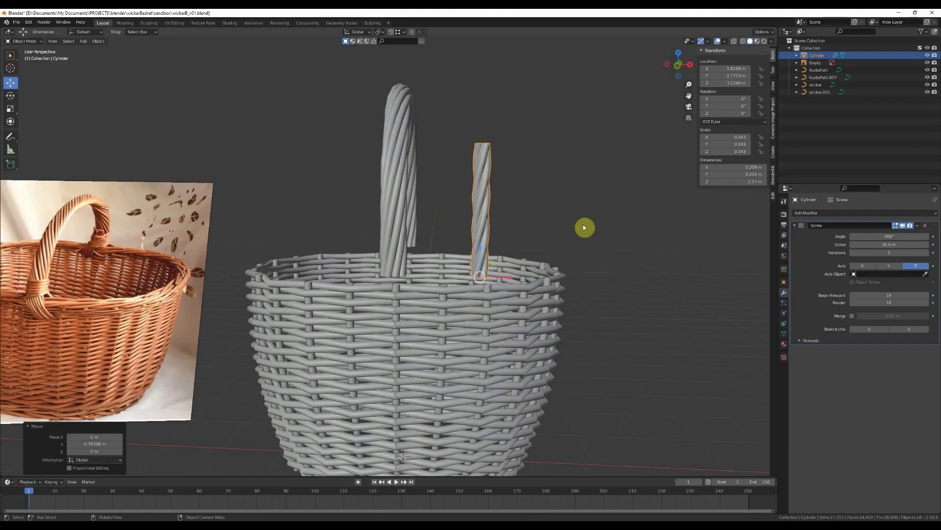
click(926, 236)
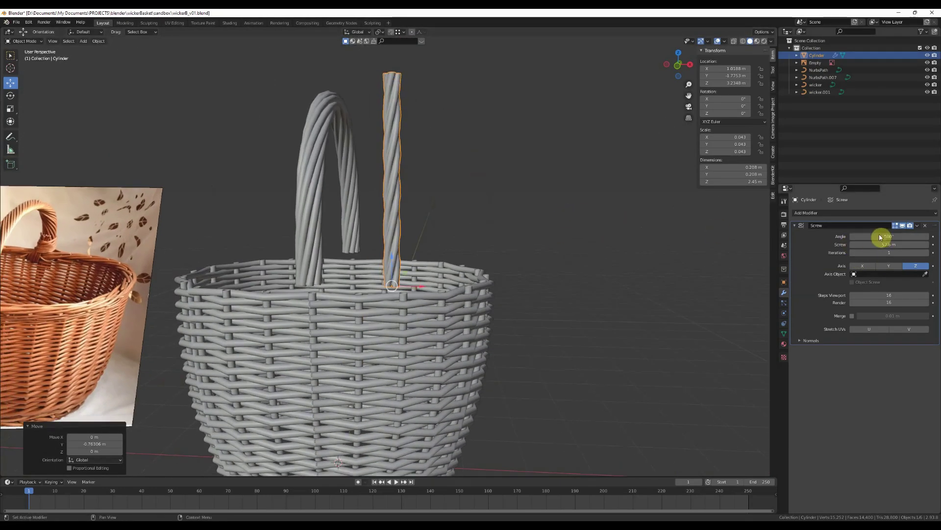
scroll(460, 227, down, 2)
mouse_move(459, 226)
middle_down()
mouse_move(517, 206)
mouse_move(468, 217)
middle_up()
scroll(433, 181, up, 3)
scroll(517, 206, down, 4)
Step: Add a Bezier circle and raise it along Z to the basket's rim
key(shift+a)
click(511, 259)
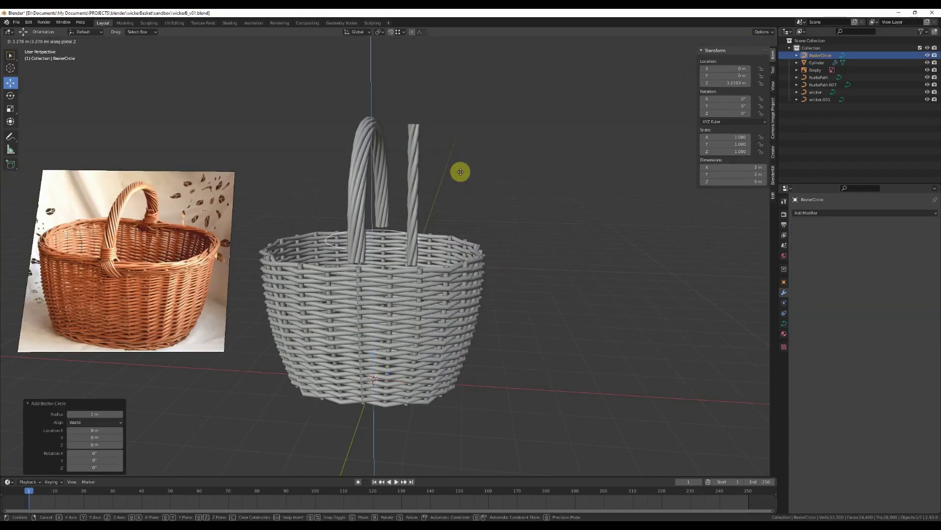
scroll(458, 172, up, 5)
click(433, 201)
key(ctrl+z)
Step: Add a Curve modifier to the rope with the Bezier circle as its curve object
middle_drag(439, 302, 407, 255)
click(804, 213)
click(846, 250)
click(925, 247)
click(259, 275)
middle_drag(265, 260, 441, 274)
Step: Rotate the rope 90° about Y and add an Array modifier to it
key(r)
key(y)
key(9)
key(0)
key(Return)
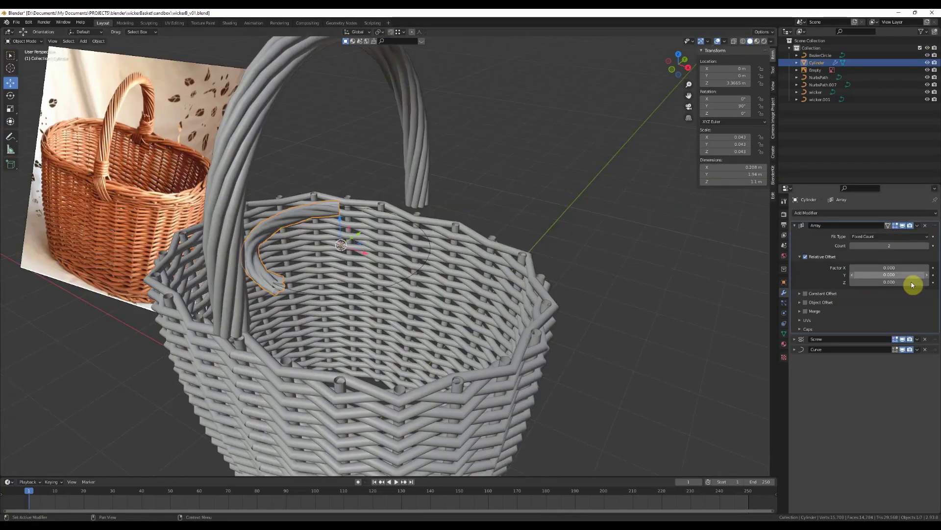
Step: Place the Array modifier between Screw and Curve, hide the Curve effect, and set the relative offset to X 0, Y 0, Z 1
middle_drag(914, 280, 504, 270)
click(931, 225)
middle_drag(441, 275, 490, 265)
drag(889, 278, 907, 277)
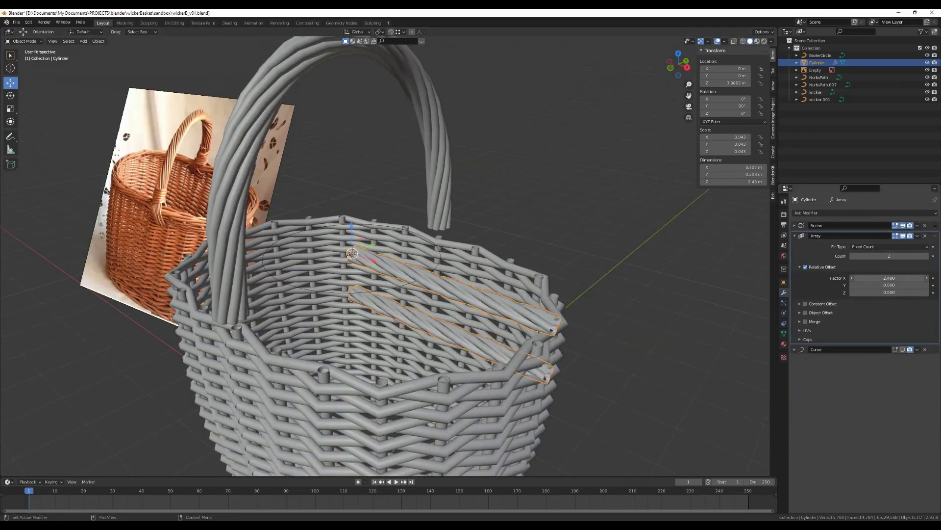
middle_drag(699, 313, 588, 314)
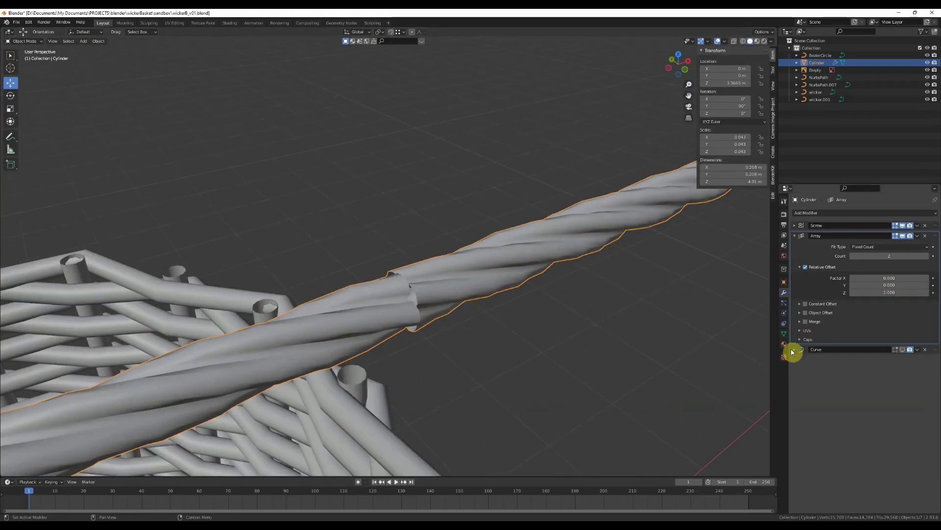
Step: Set the Screw angle to 540° so the rope segments line up, and enable Merge in the Array modifier
ctrl+click(795, 225)
middle_drag(652, 300, 613, 294)
scroll(509, 304, up, 5)
drag(872, 237, 851, 276)
click(795, 350)
middle_drag(833, 425, 460, 332)
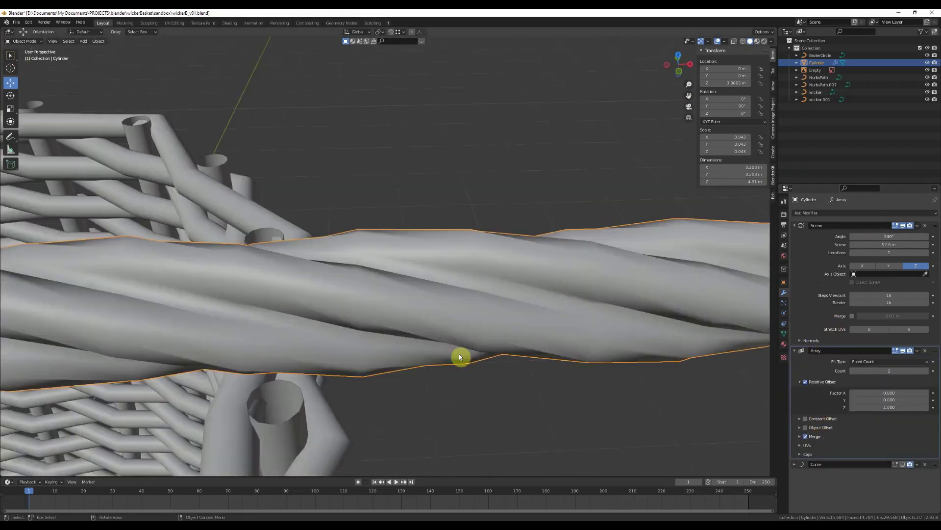
Step: Show the Curve modifier's effect again and set the Array count to 4
scroll(460, 332, down, 5)
middle_drag(603, 343, 505, 335)
key(alt+z)
Step: Scale up all points of the Bezier circle and stretch them along X to match the basket's rim
click(388, 279)
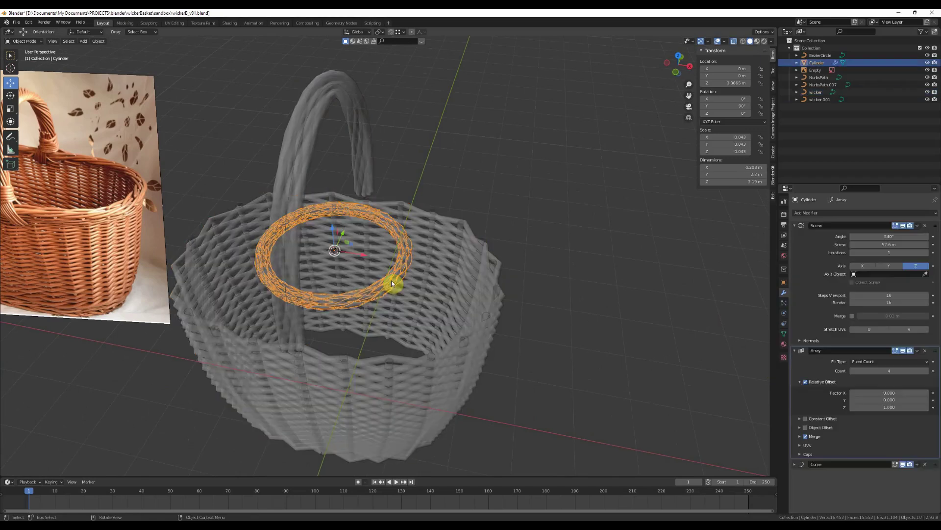
key(Tab)
key(s)
click(441, 274)
key(alt+z)
middle_drag(441, 274, 528, 319)
key(s)
key(x)
click(534, 332)
Step: Scale the Bezier circle's points along Y to fit the oval rim and set the rope's Array count to 5
key(KP_7)
right_click(361, 139)
key(b)
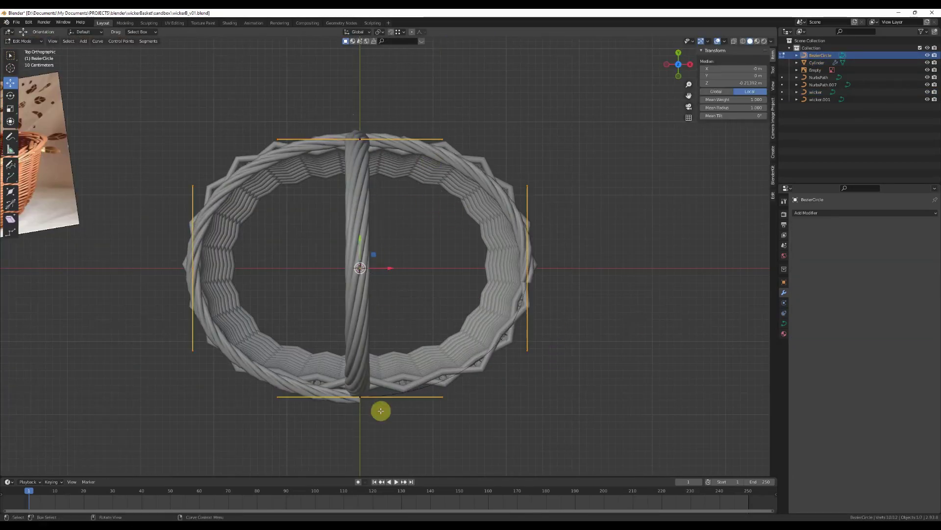
key(a)
key(s)
key(y)
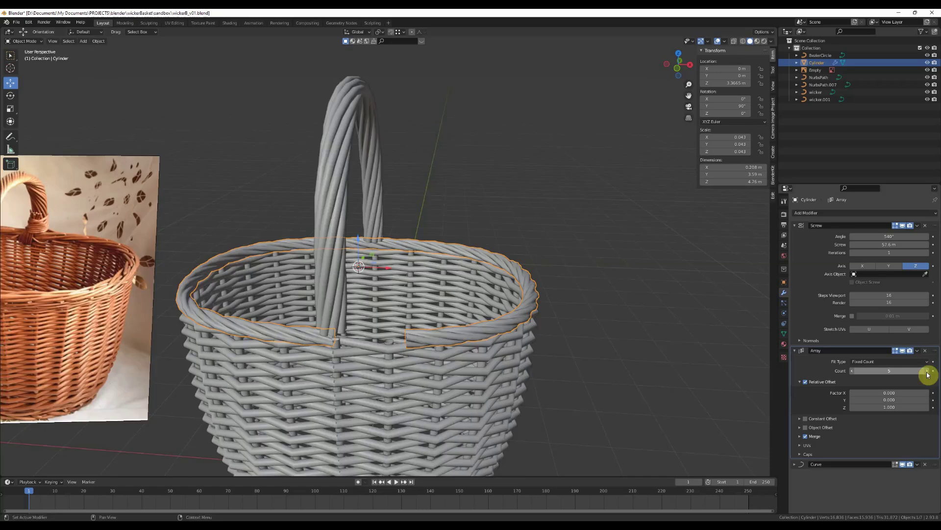
Step: Examine how the braided rope sits around the basket's rim and where its ends meet
middle_drag(490, 275, 542, 284)
click(591, 325)
scroll(578, 320, up, 2)
middle_drag(578, 320, 393, 261)
click(381, 261)
scroll(364, 260, up, 8)
scroll(455, 278, down, 6)
scroll(393, 261, up, 4)
Step: Duplicate the braided rim together with its Bezier circle and move the copies down along Z toward the basket's base
click(396, 250)
shift+click(397, 250)
key(KP_1)
key(shift+d)
key(z)
click(447, 219)
scroll(448, 219, up, 4)
key(g)
key(z)
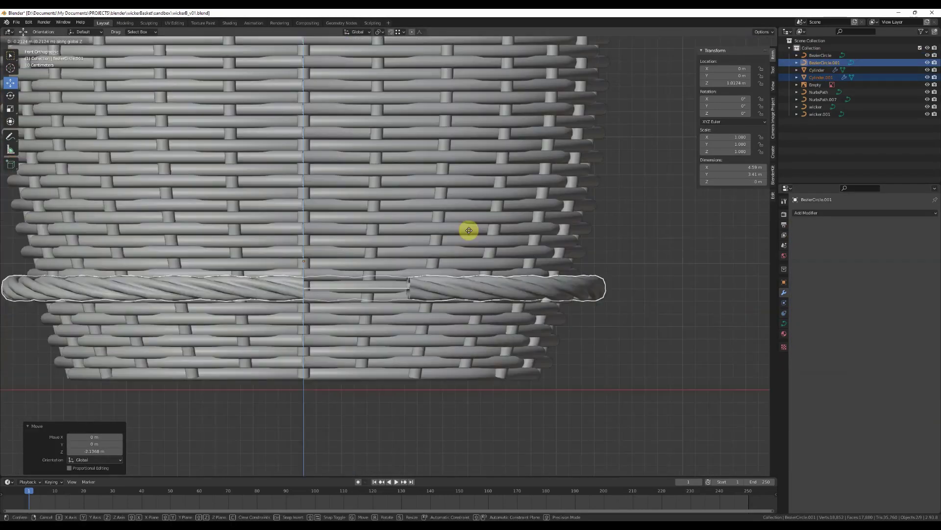
click(470, 230)
Step: Scale down the duplicated Bezier circle's points so the lower braid fits the basket's bottom edge
key(Tab)
key(s)
click(548, 335)
key(Tab)
middle_drag(548, 336, 475, 346)
key(KP_1)
scroll(502, 341, up, 2)
Step: Undo the recent edits to the lower braid and reposition it along Z at the basket's bottom edge
key(ctrl+z)
key(ctrl+z)
key(ctrl+z)
key(ctrl+z)
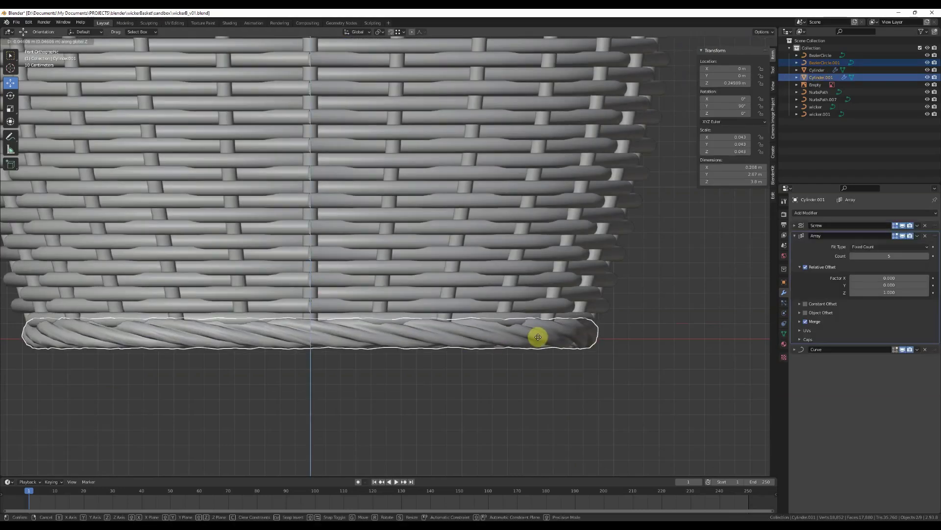
scroll(550, 349, down, 2)
middle_drag(550, 350, 479, 379)
key(ctrl+shift+z)
key(KP_1)
click(480, 303)
Step: Save the scene as a new incremented version, wickerB_v02.blend
scroll(408, 374, down, 5)
key(ctrl+shift+s)
key(KP_Add)
key(Return)
Step: Isolate the braided rim in local view and apply its modifiers to the mesh
scroll(470, 243, up, 4)
click(470, 243)
scroll(534, 268, up, 2)
middle_drag(533, 268, 492, 246)
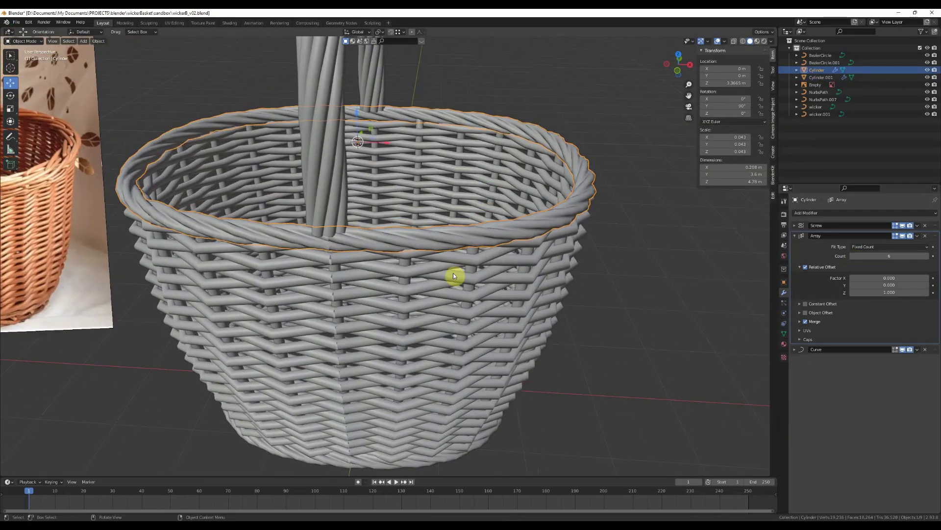
key(KP_Divide)
key(ctrl+a)
click(451, 287)
Step: Delete the geometry at the rim braid's seam and bridge the open strand ends into a continuous ring
key(Tab)
scroll(354, 300, up, 5)
alt+click(354, 300)
key(x)
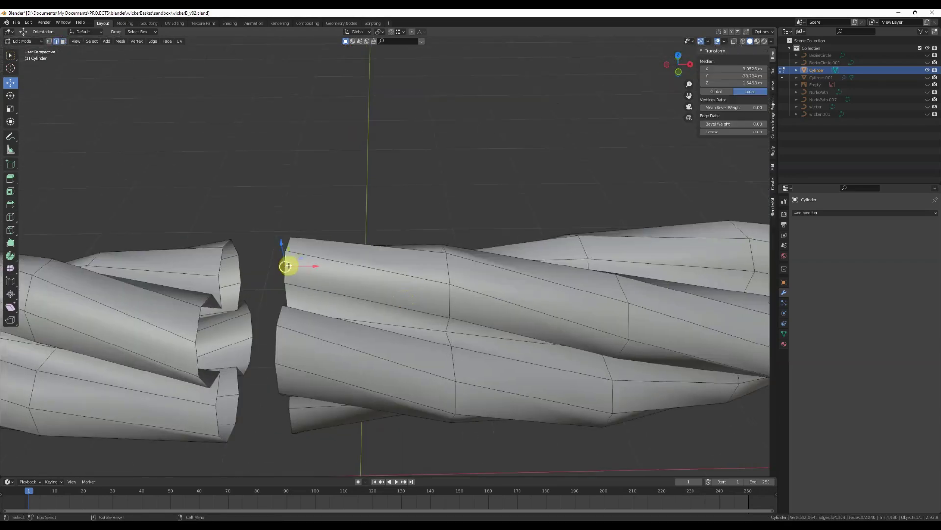
middle_drag(284, 263, 374, 280)
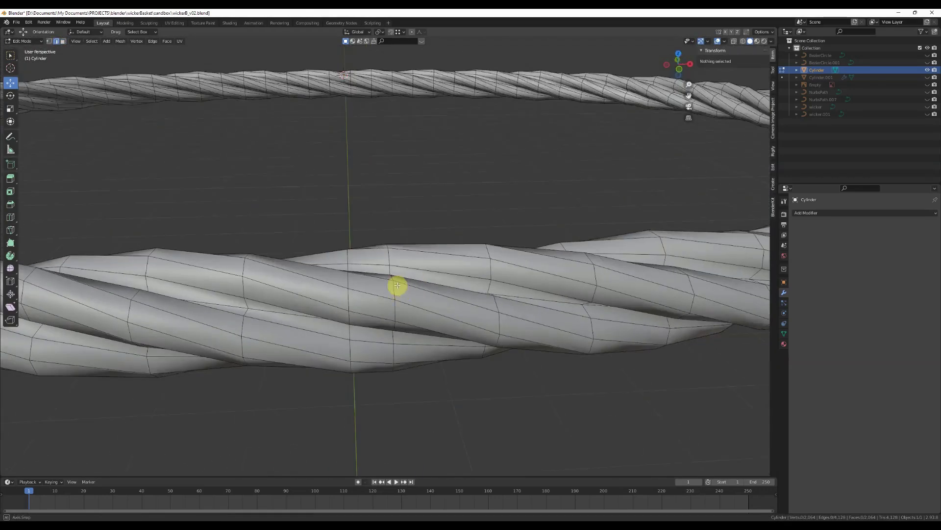
key(Tab)
scroll(397, 285, down, 8)
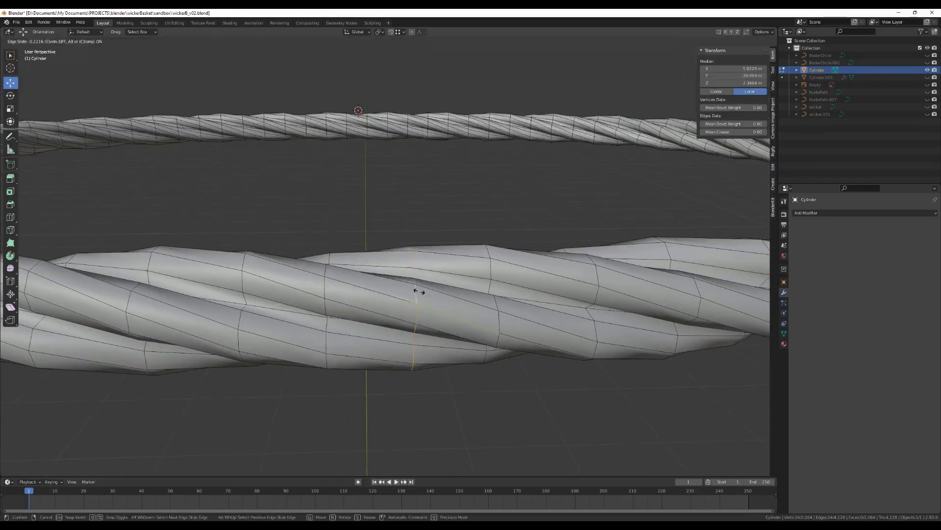
Step: Restore the full scene, isolate the lower braid with its modifiers applied, and open its mesh for editing
key(KP_Divide)
shift+middle_drag(471, 336, 393, 245)
click(393, 246)
key(KP_Divide)
key(Tab)
scroll(366, 297, up, 5)
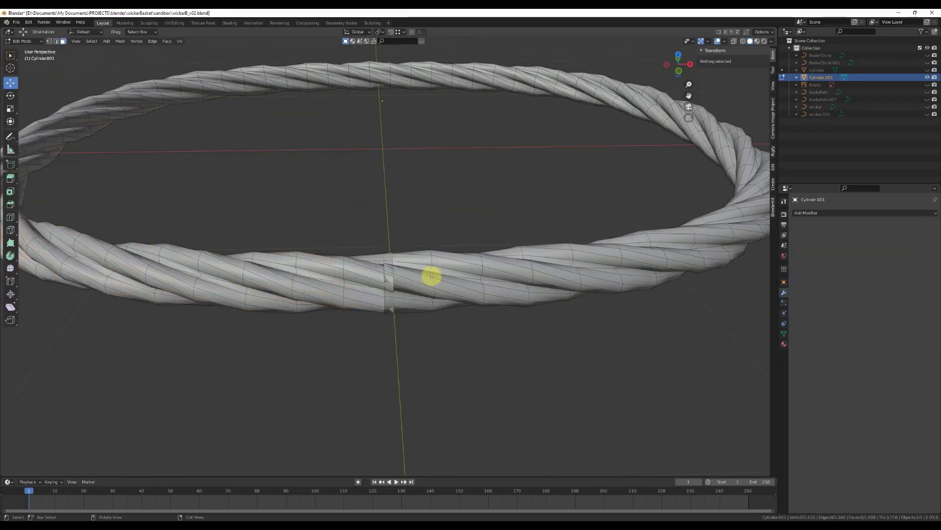
Step: Delete the mismatched geometry at the lower braid's seam and select the facing edge loops of the open strand ends
key(l)
key(h)
key(2)
click(393, 265)
key(KP_Decimal)
scroll(255, 272, down, 4)
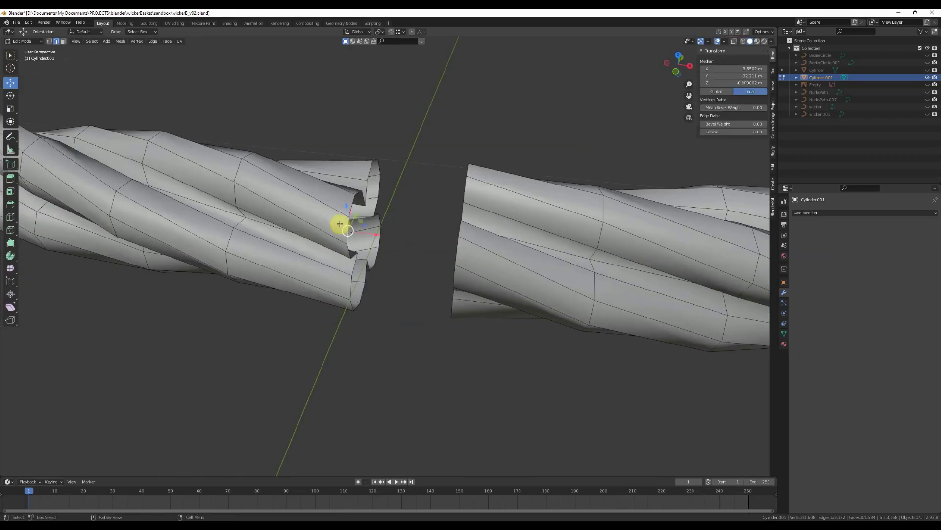
scroll(473, 273, up, 3)
alt+click(488, 289)
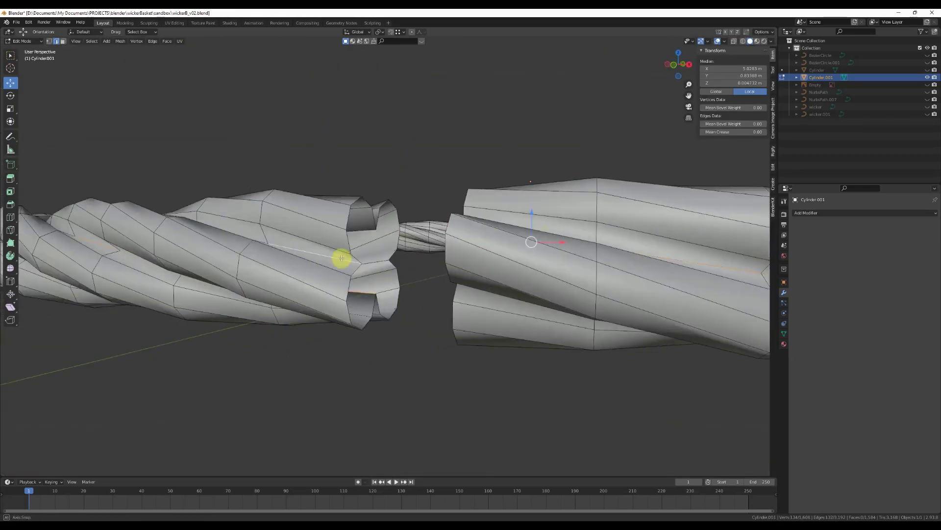